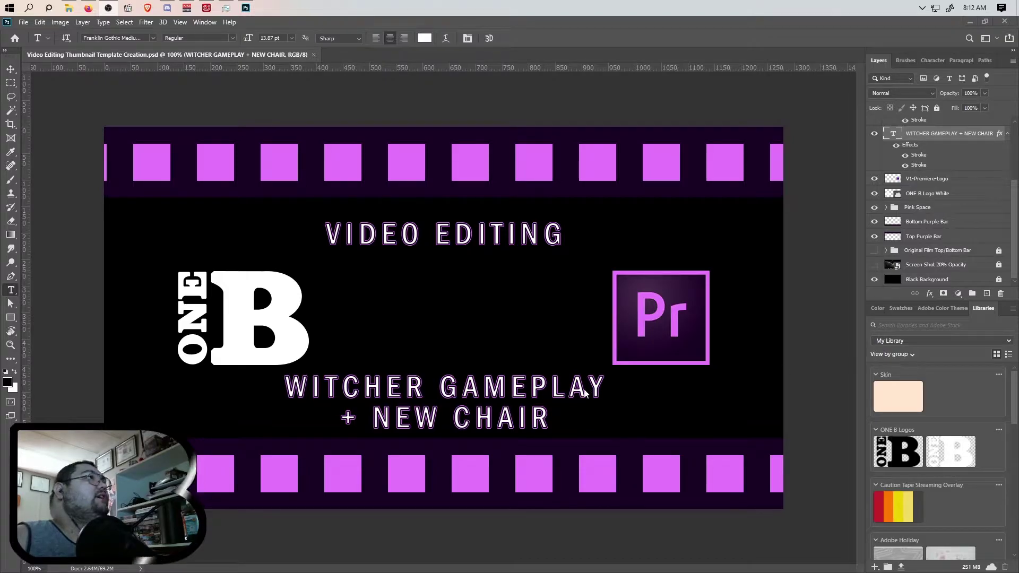
click(463, 383)
double_click(462, 383)
drag(551, 419, 279, 377)
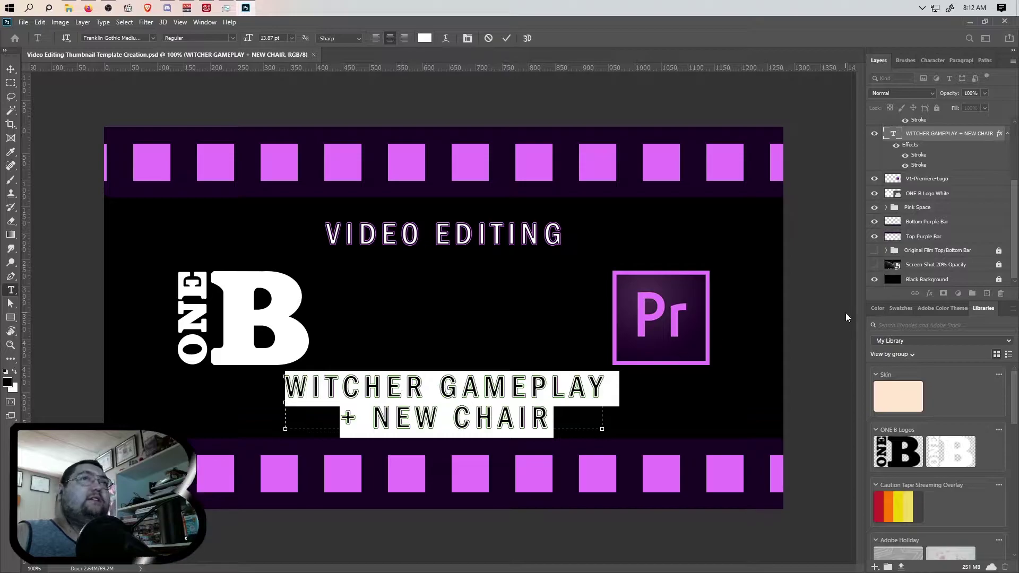
Group the four hidden layers from Layer 3 through Layer 3 copy 3
scroll(939, 201, up, 3)
scroll(1014, 133, down, 3)
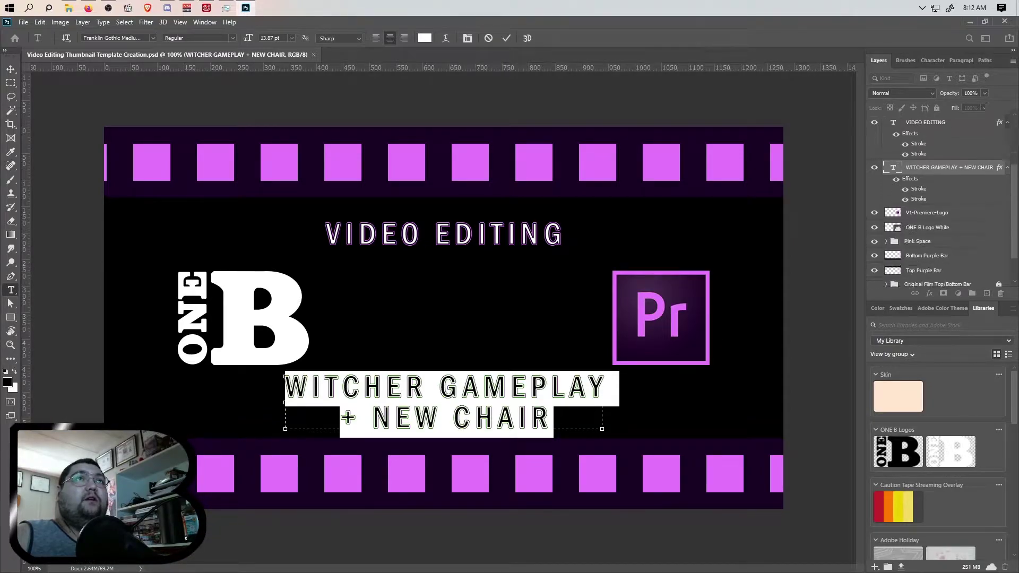
scroll(1015, 132, up, 3)
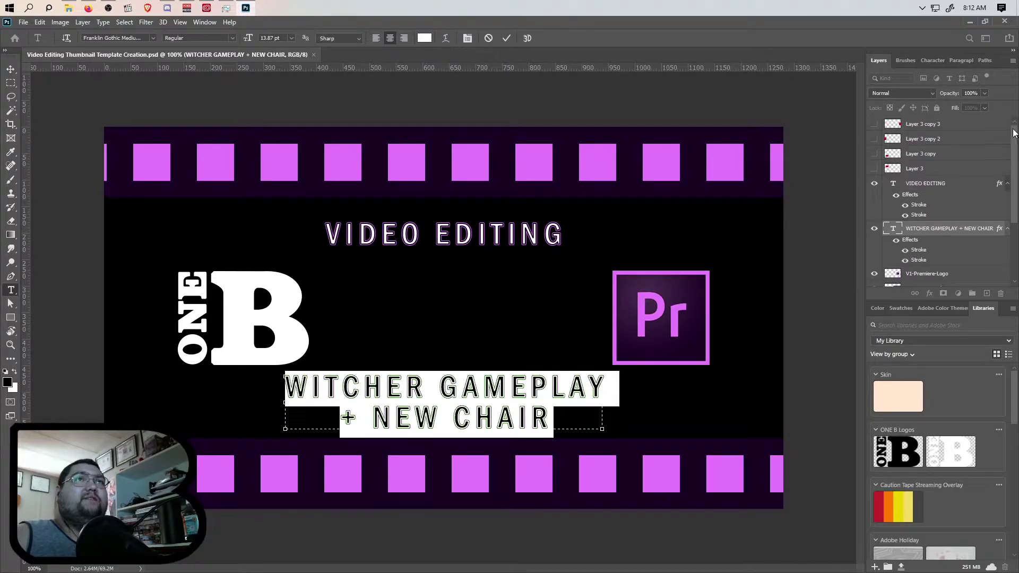
click(933, 170)
shift+click(924, 124)
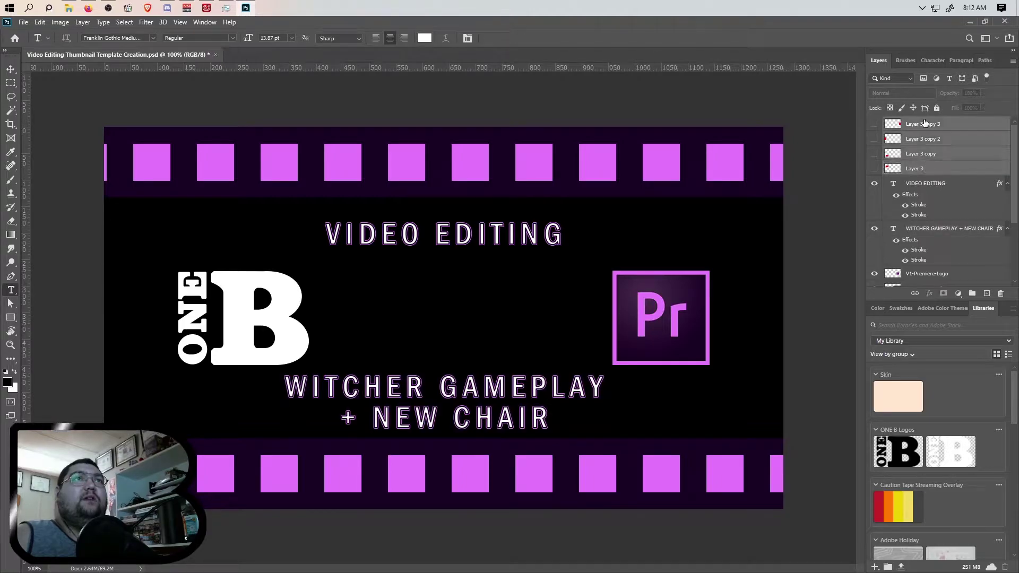
key(ctrl+g)
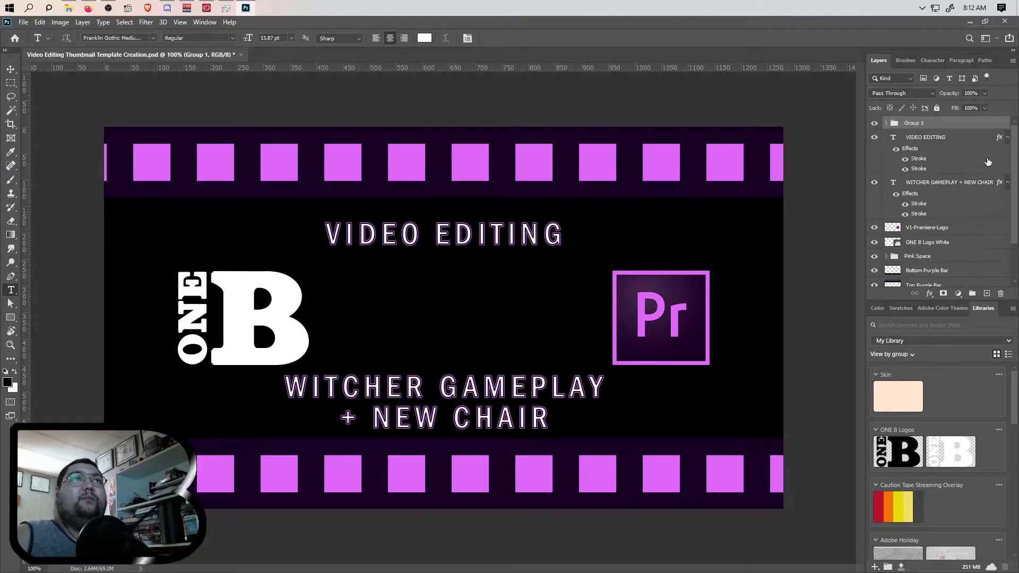
scroll(1011, 243, down, 3)
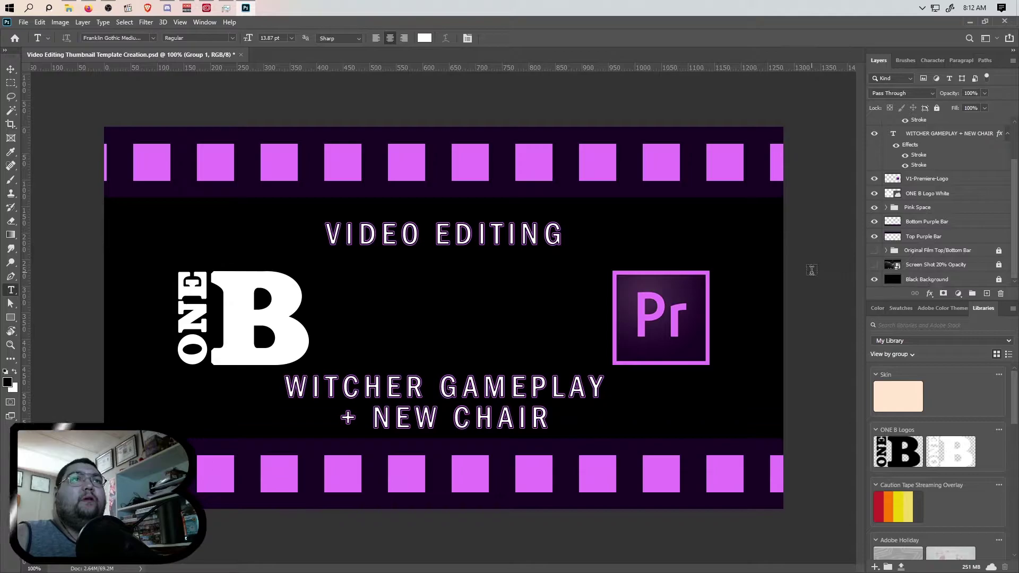
scroll(1014, 255, up, 3)
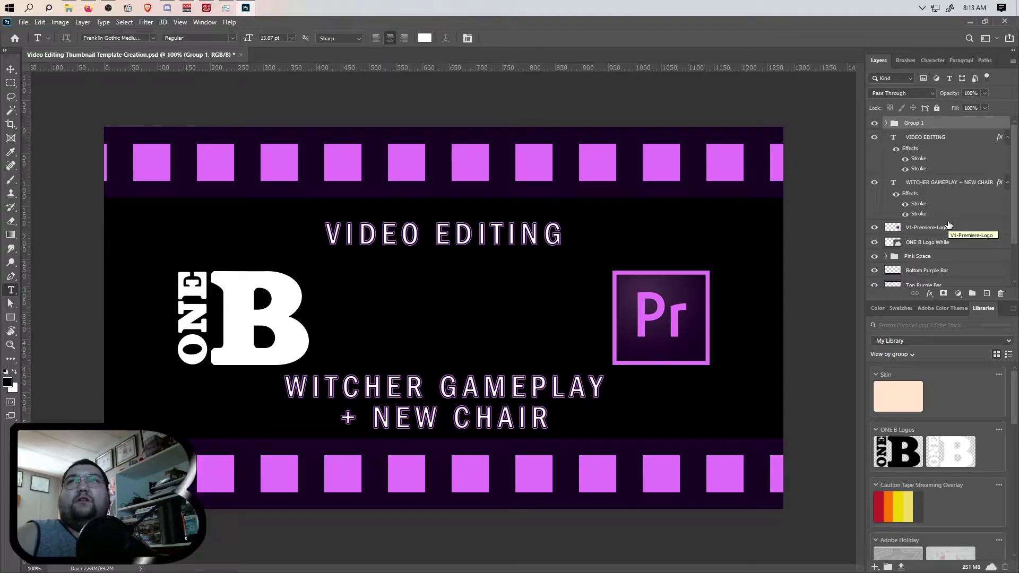
Replace the WITCHER GAMEPLAY + NEW CHAIR text with VIDEO EDIT STAR TREK
click(504, 402)
drag(550, 418, 286, 390)
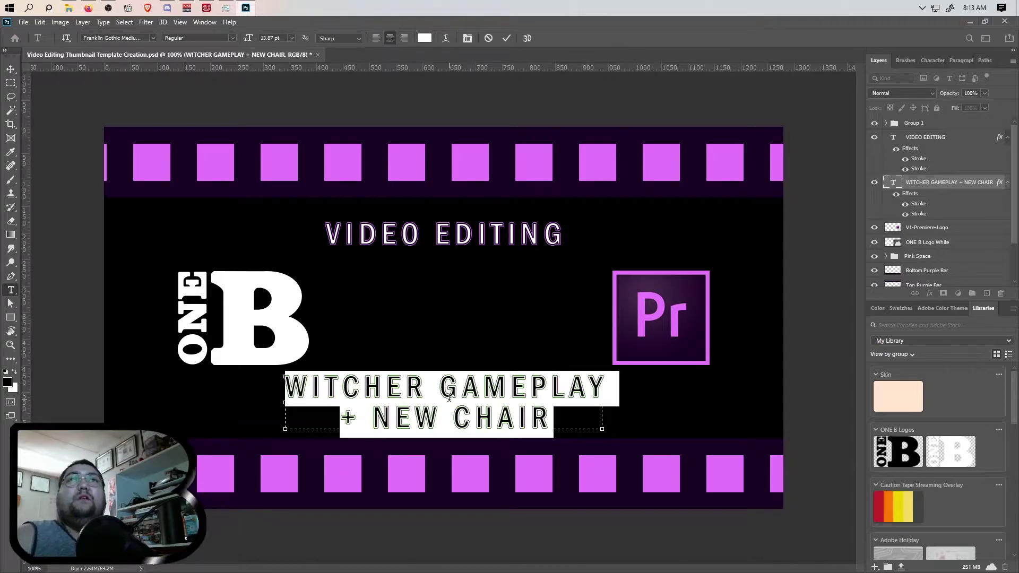
text(VIDEO EDIT)
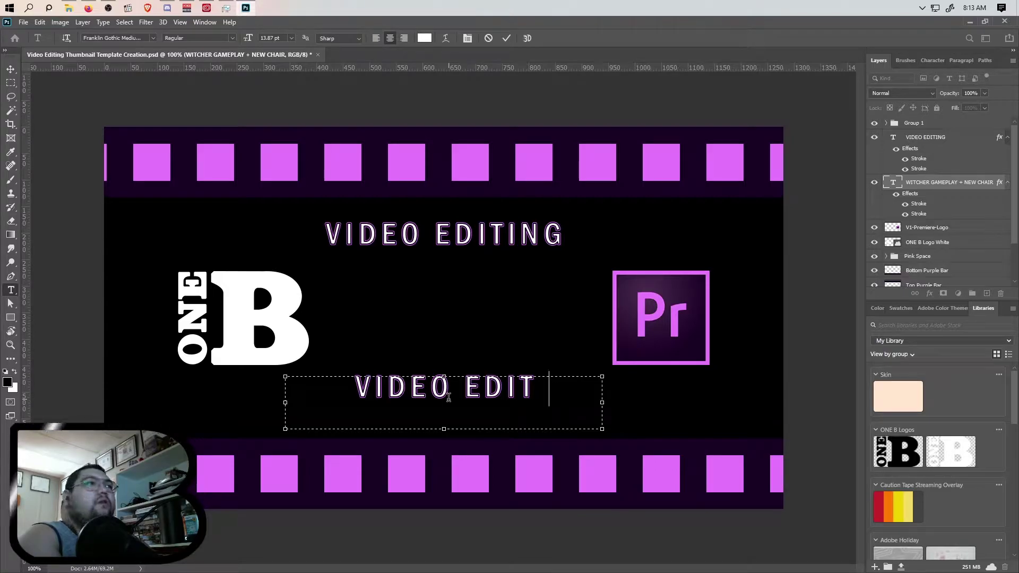
text( PHO)
key(BackSpace)
key(BackSpace)
key(BackSpace)
text(STAR TREK)
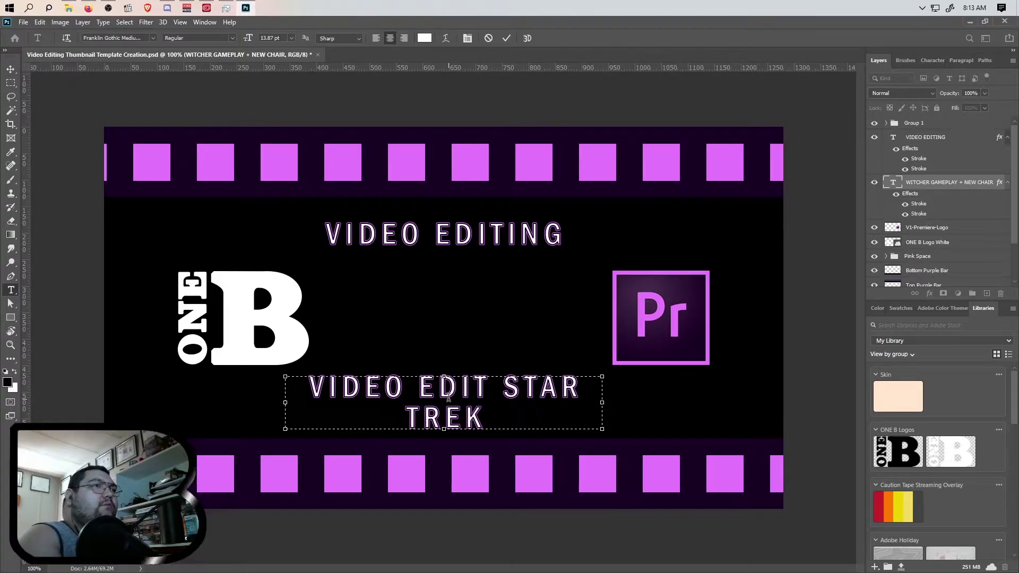
text( T)
key(BackSpace)
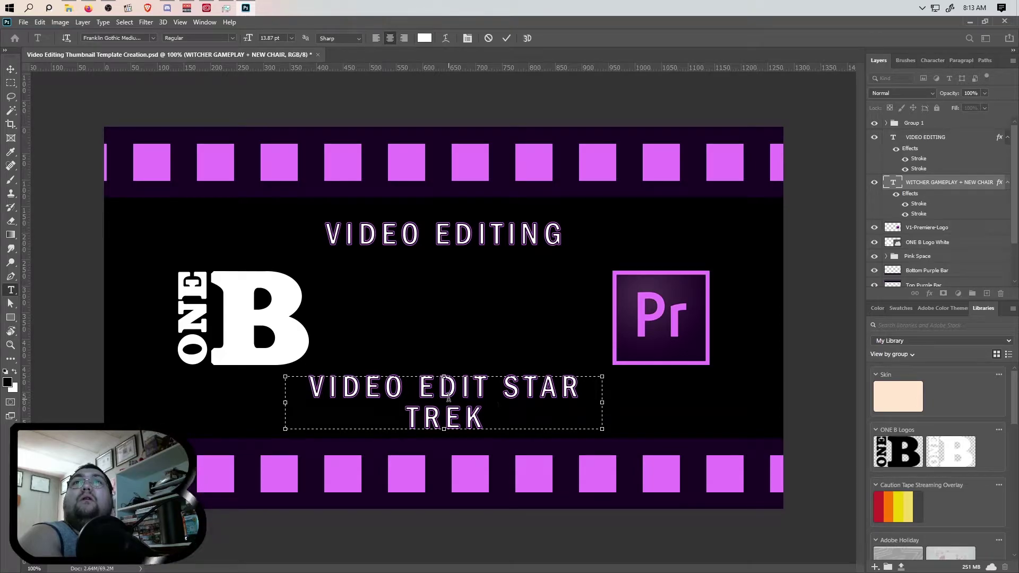
Try THUMBNAIL as the closing word of the lower title
text(THUMBNAIL)
key(BackSpace)
key(BackSpace)
key(BackSpace)
key(BackSpace)
key(BackSpace)
key(BackSpace)
key(BackSpace)
key(BackSpace)
key(BackSpace)
key(BackSpace)
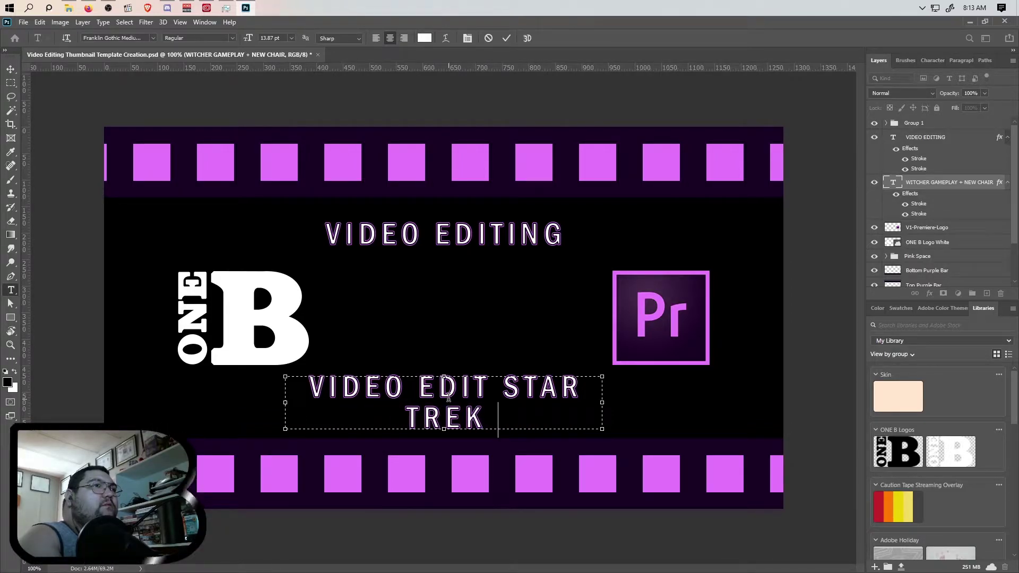
Try TEMPLATE as the closing word of the lower title
text(T)
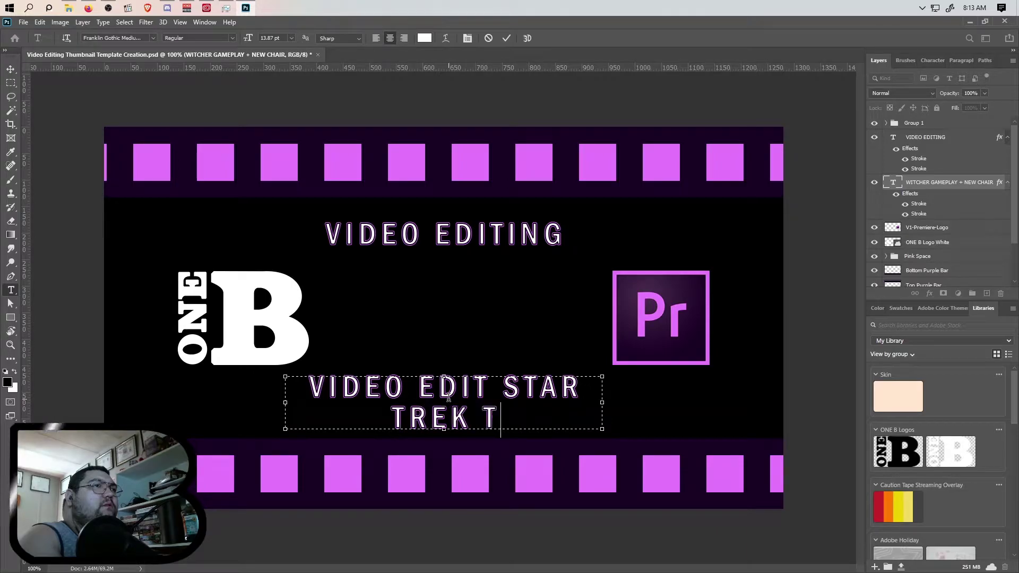
text(EMPLATE)
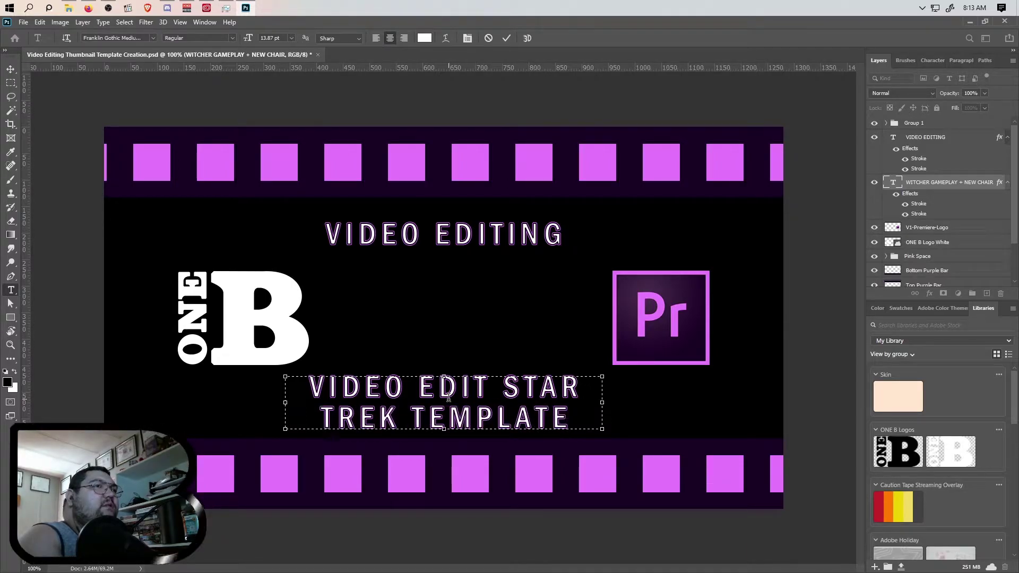
key(BackSpace)
key(BackSpace)
key(BackSpace)
key(BackSpace)
key(BackSpace)
key(BackSpace)
key(BackSpace)
key(BackSpace)
key(BackSpace)
End the lower title with THUMBNAIL and widen its text box on both sides so the text fits on one line
text(THu)
key(BackSpace)
text(UMBNAIL)
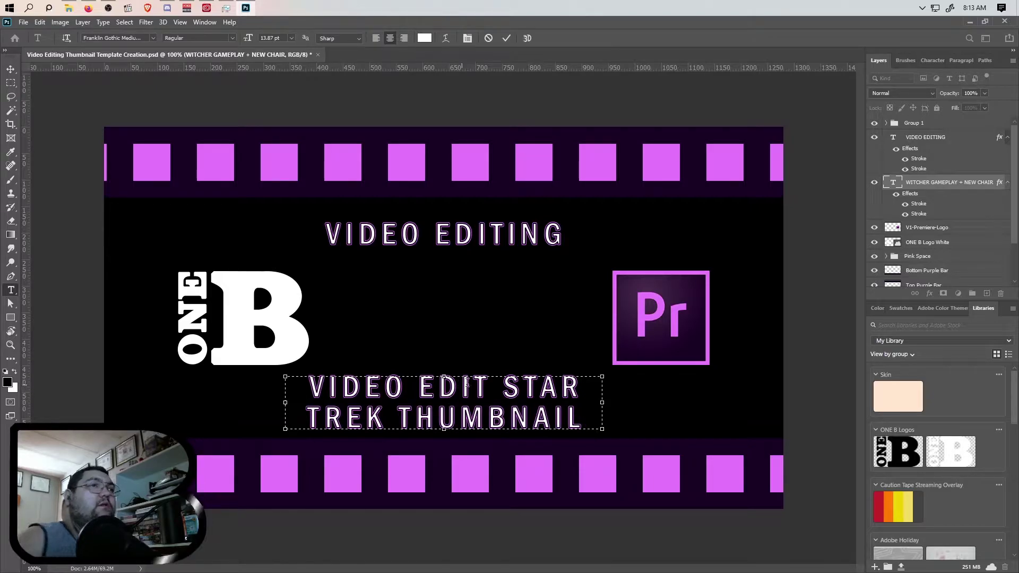
drag(602, 403, 739, 402)
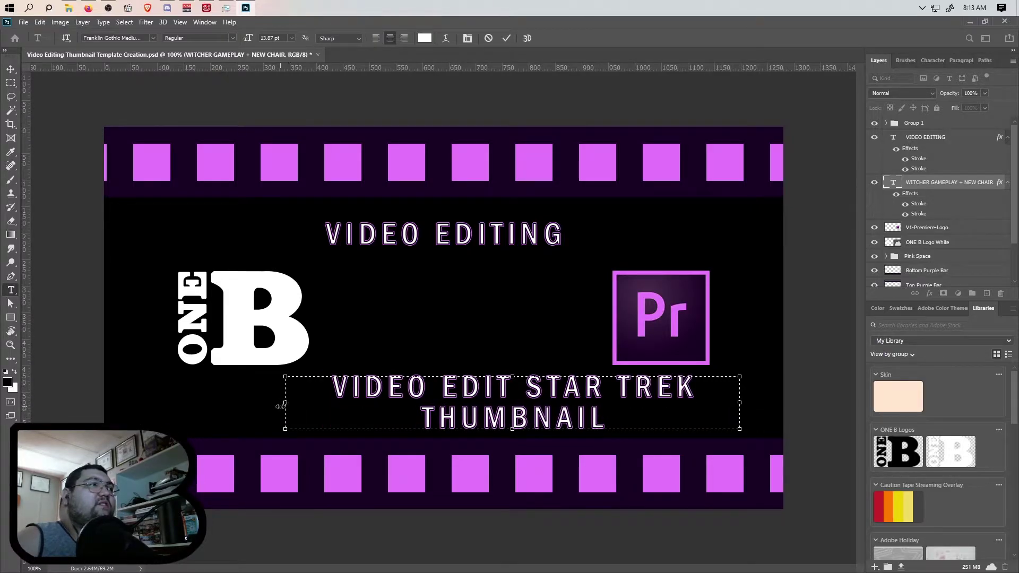
drag(281, 407, 133, 404)
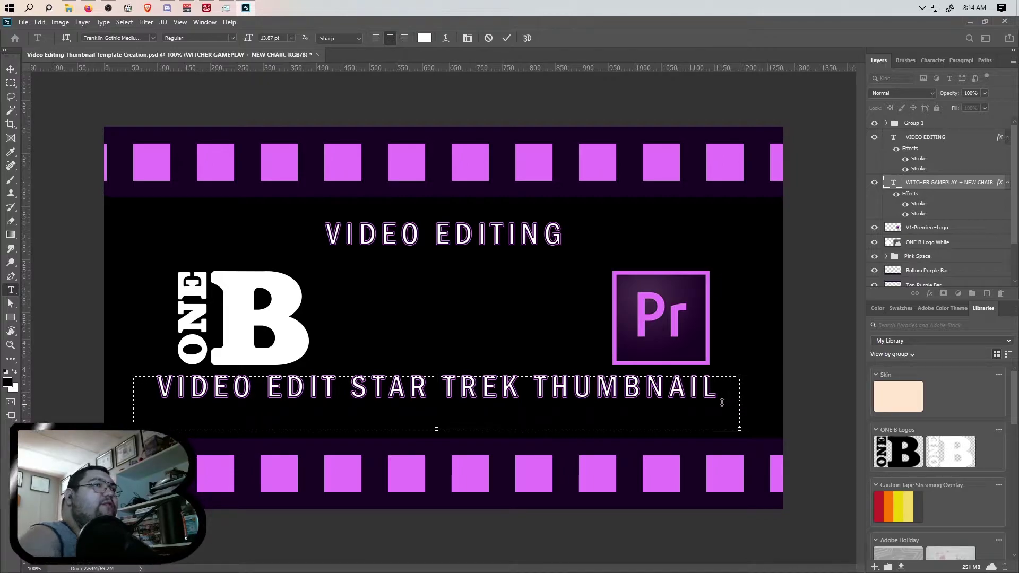
Remove VIDEO EDIT and reword the lower title as STAR TREK CREATIVE THUMBNAIL EDITING
drag(351, 391, 167, 401)
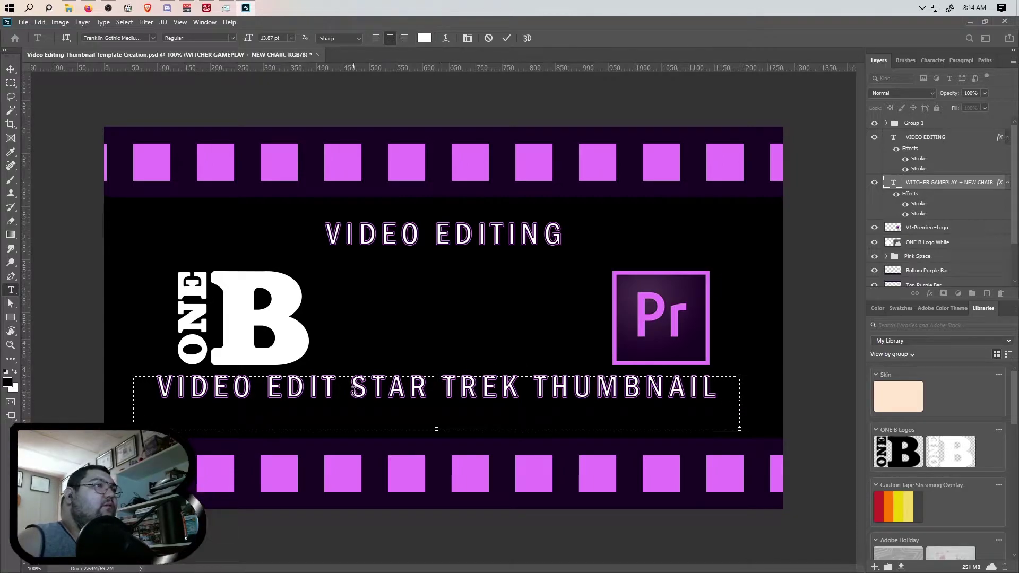
key(BackSpace)
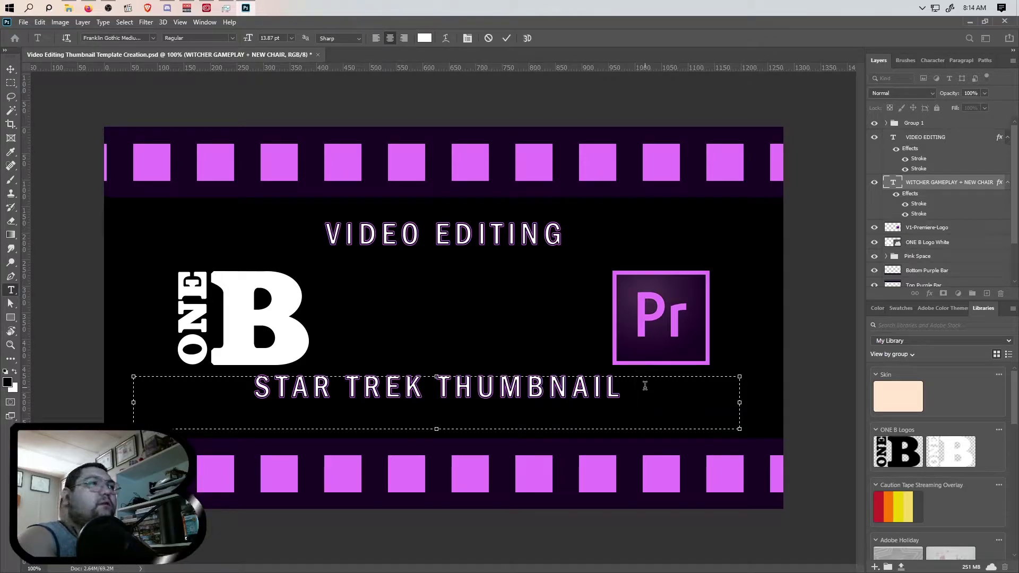
key(BackSpace)
key(BackSpace)
key(BackSpace)
key(BackSpace)
key(BackSpace)
key(BackSpace)
key(BackSpace)
key(BackSpace)
key(BackSpace)
key(BackSpace)
text(CREATIVE THUMBNAIL)
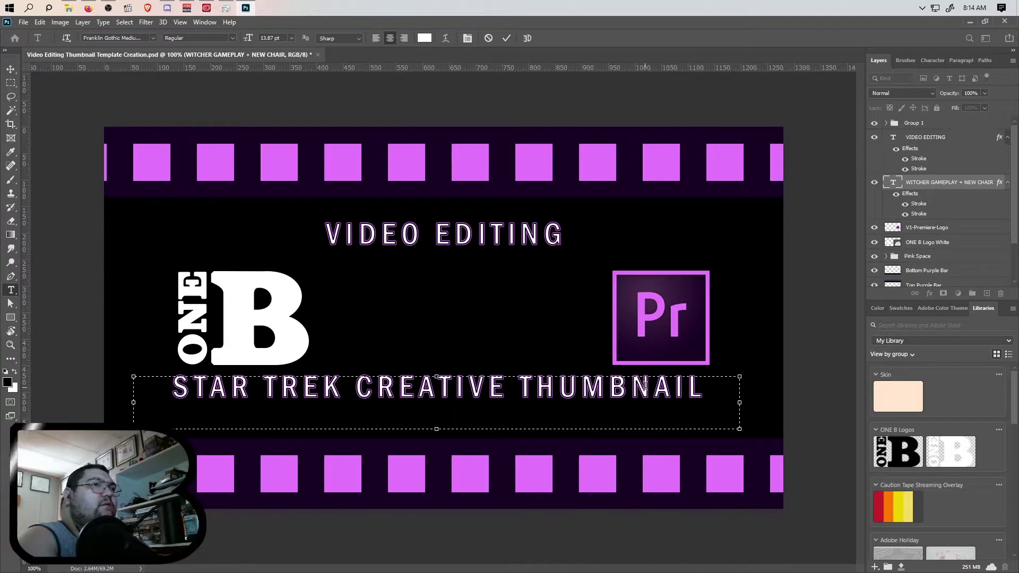
text( E)
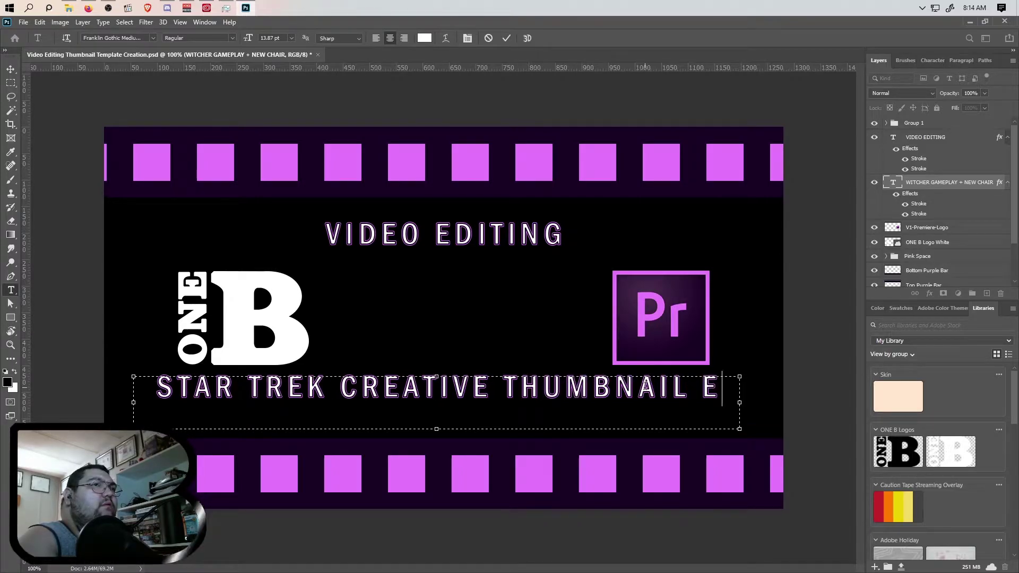
text(DITING)
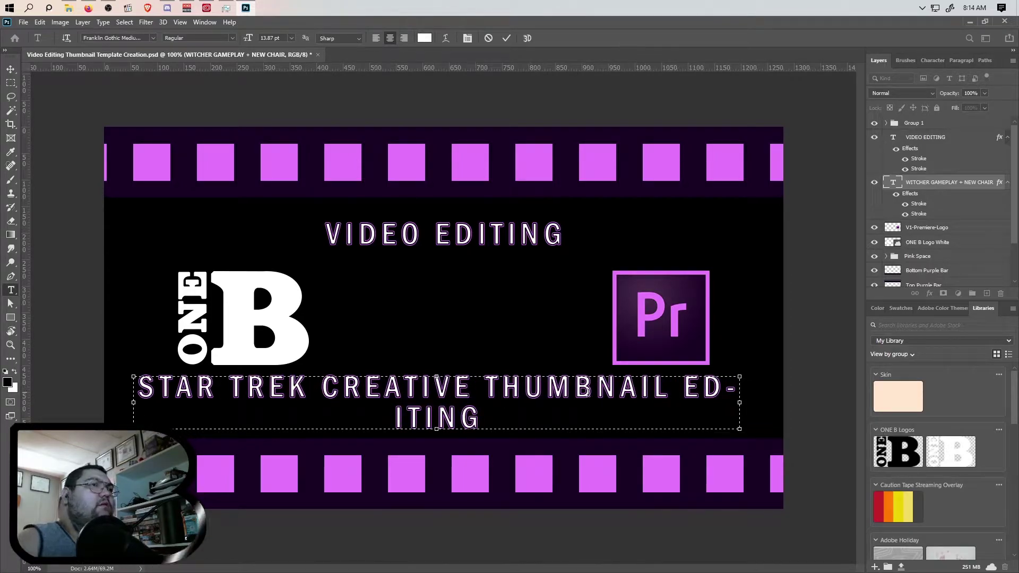
Break the lower title into two lines before THUMBNAIL
click(489, 392)
key(BackSpace)
key(Return)
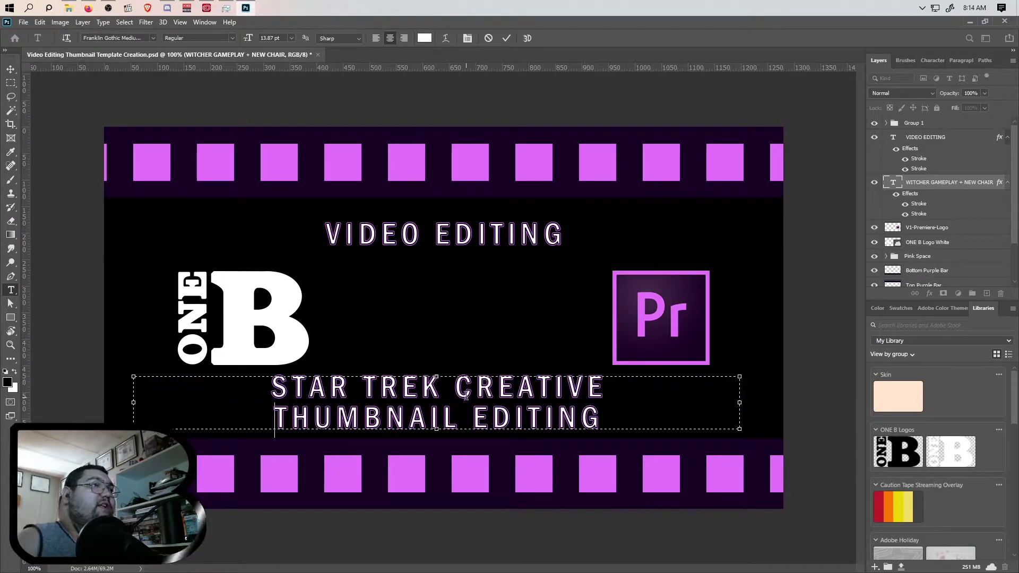
Set the tracking of the THUMBNAIL EDITING line to 200
drag(603, 414, 274, 417)
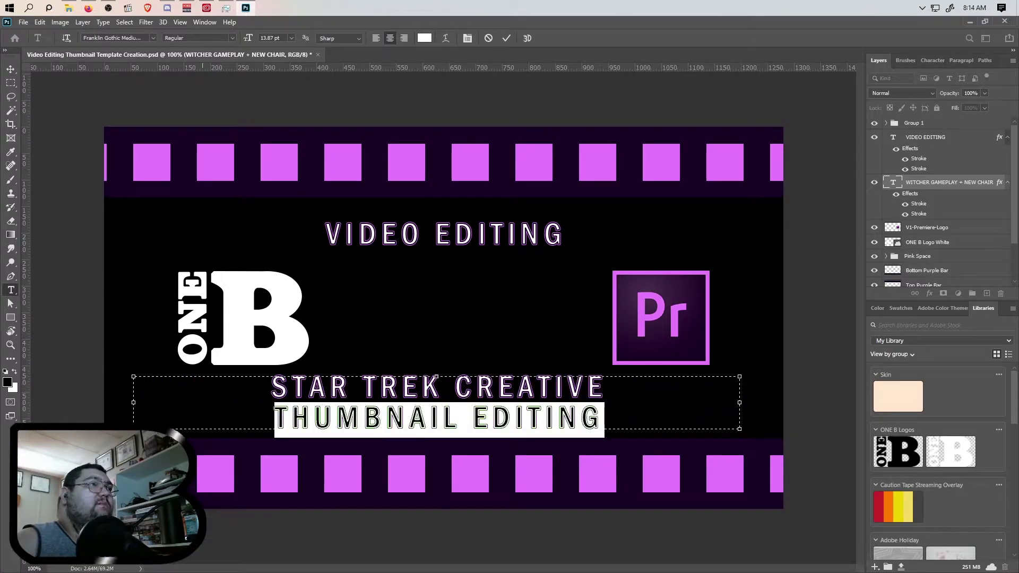
click(928, 60)
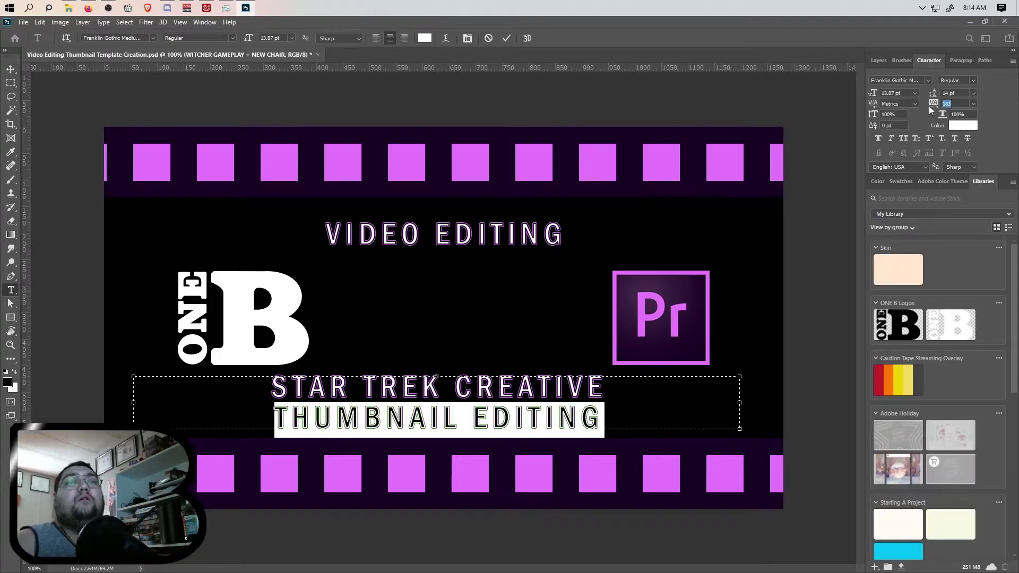
click(973, 104)
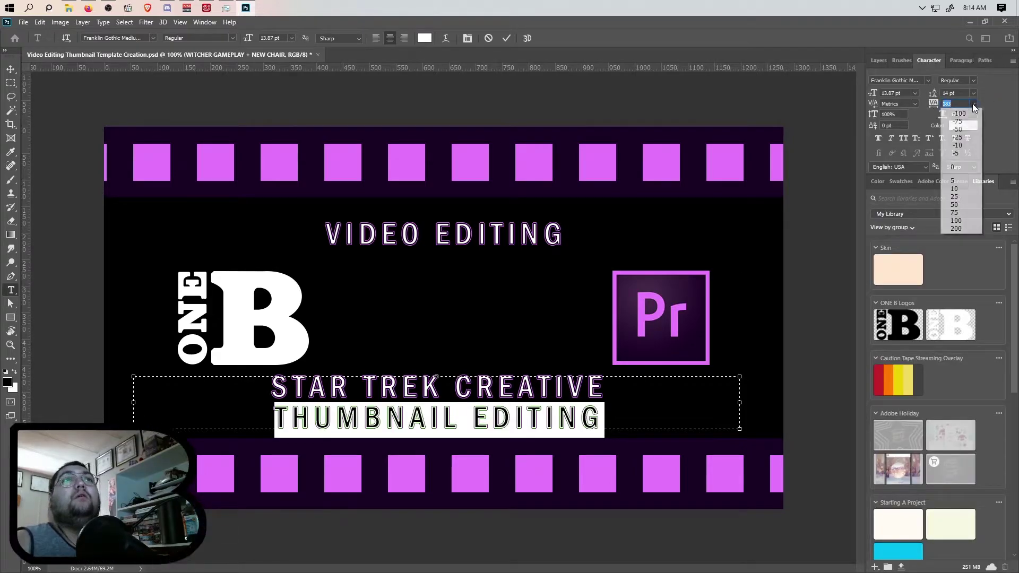
click(956, 228)
click(608, 418)
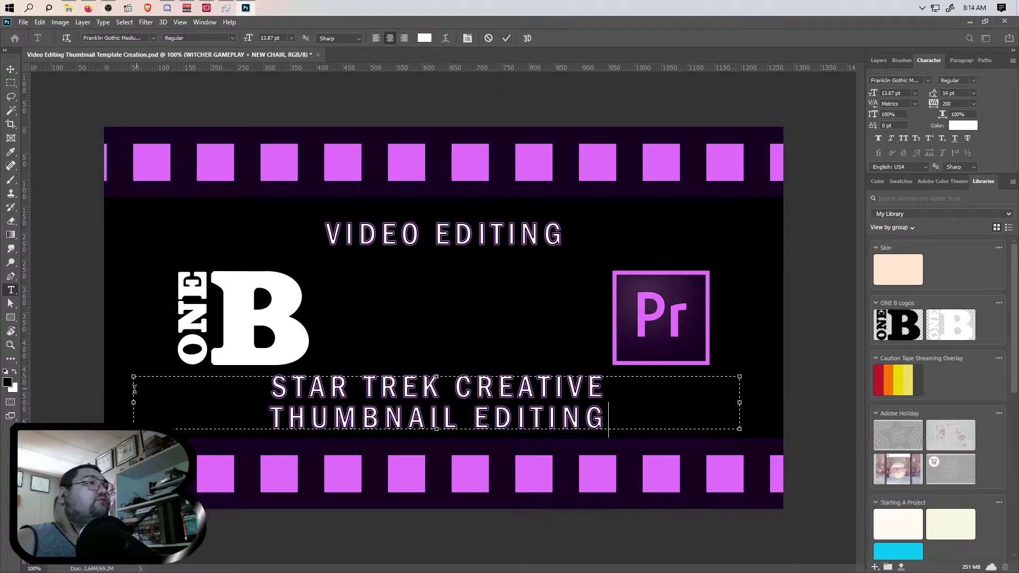
Narrow the lower title's text box to fit closely around its two lines and commit the text
drag(134, 402, 397, 403)
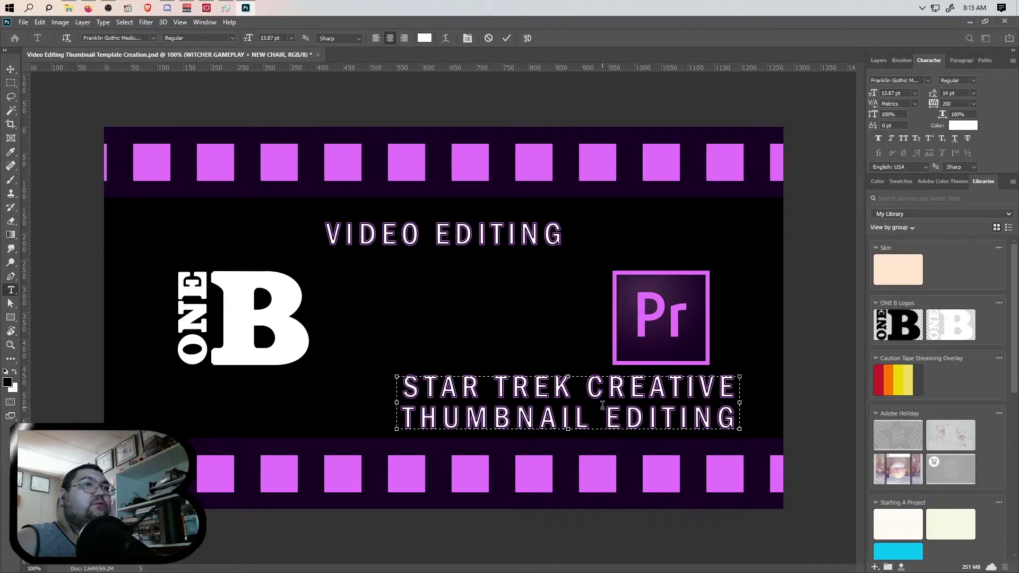
drag(740, 402, 732, 402)
click(506, 39)
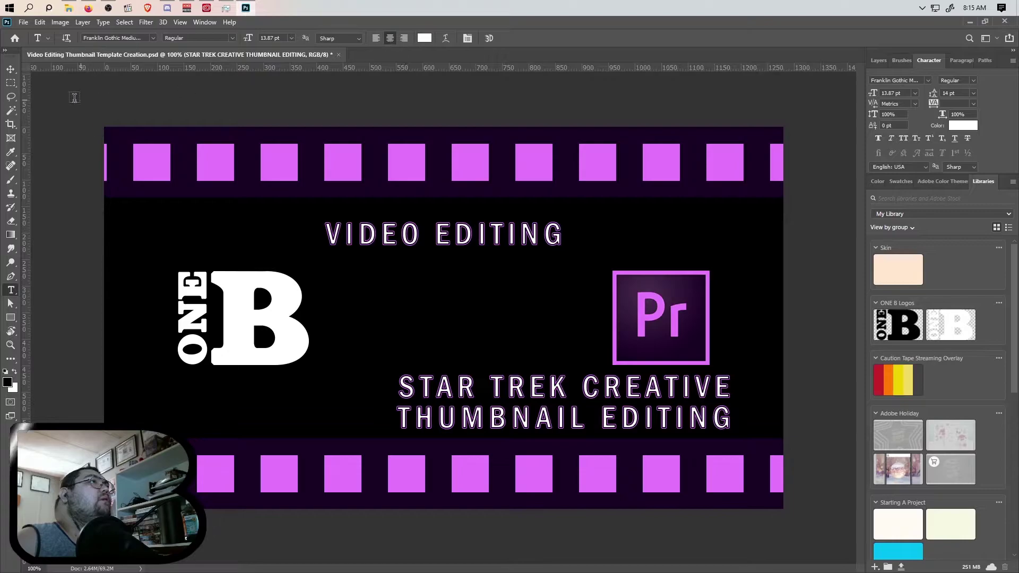
Center the lower title horizontally on the canvas with the Move tool's alignment set to the canvas
click(10, 69)
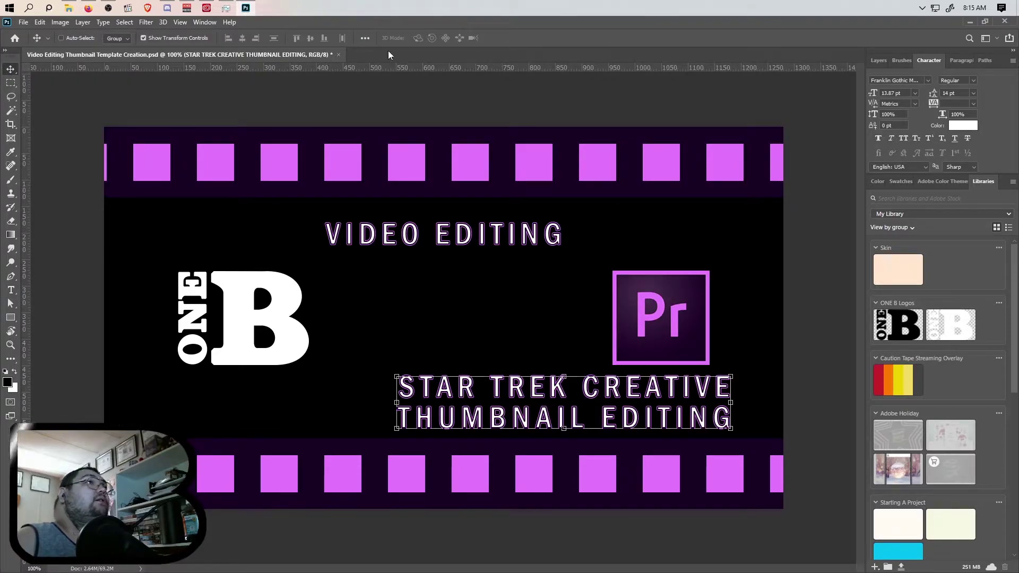
click(365, 38)
click(396, 134)
click(403, 152)
click(245, 40)
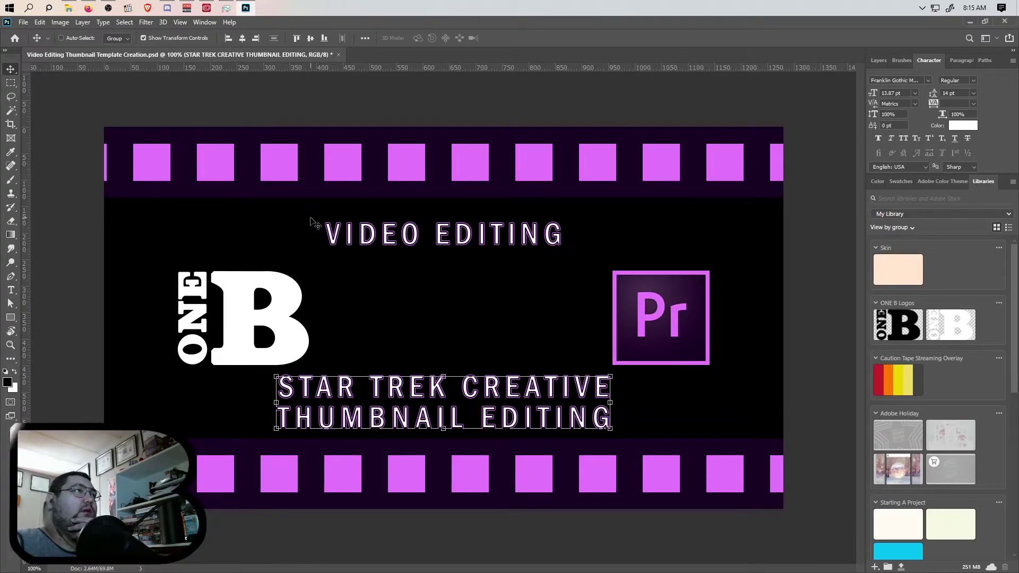
Add a small text box in the canvas's upper-left area, just below the film strip, reading 04-26-20
click(11, 290)
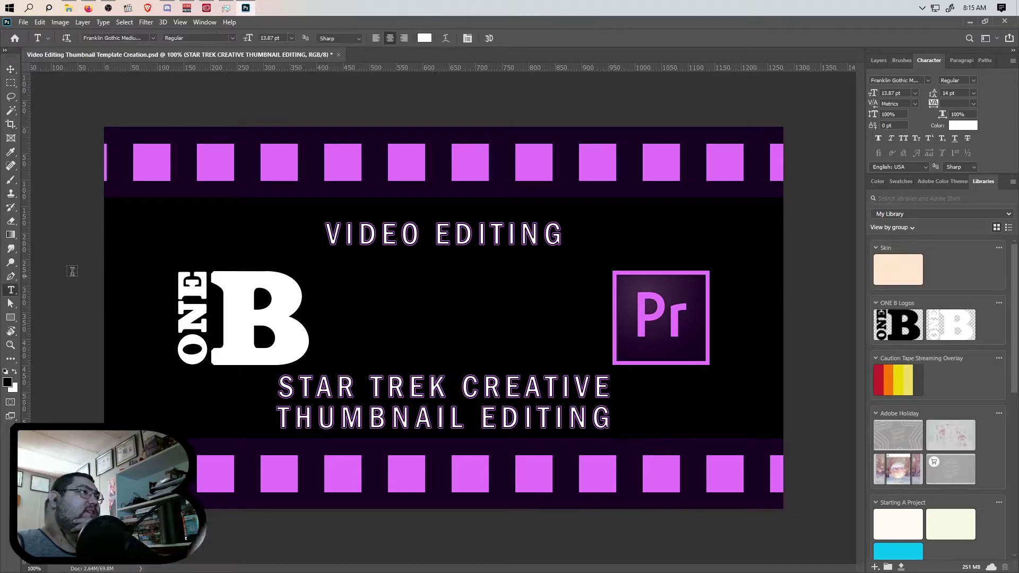
drag(113, 203, 225, 229)
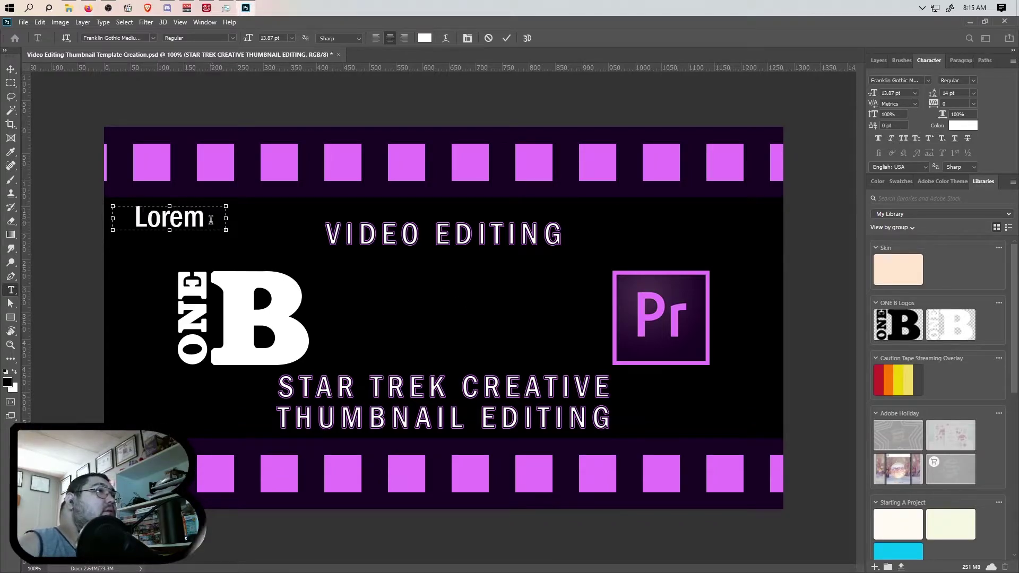
text(04-)
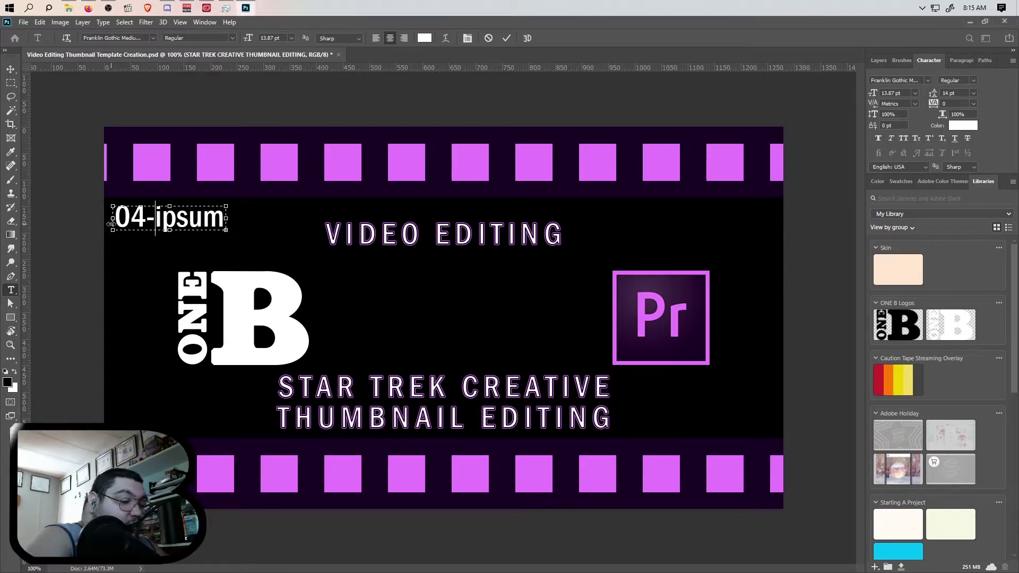
text(26-20)
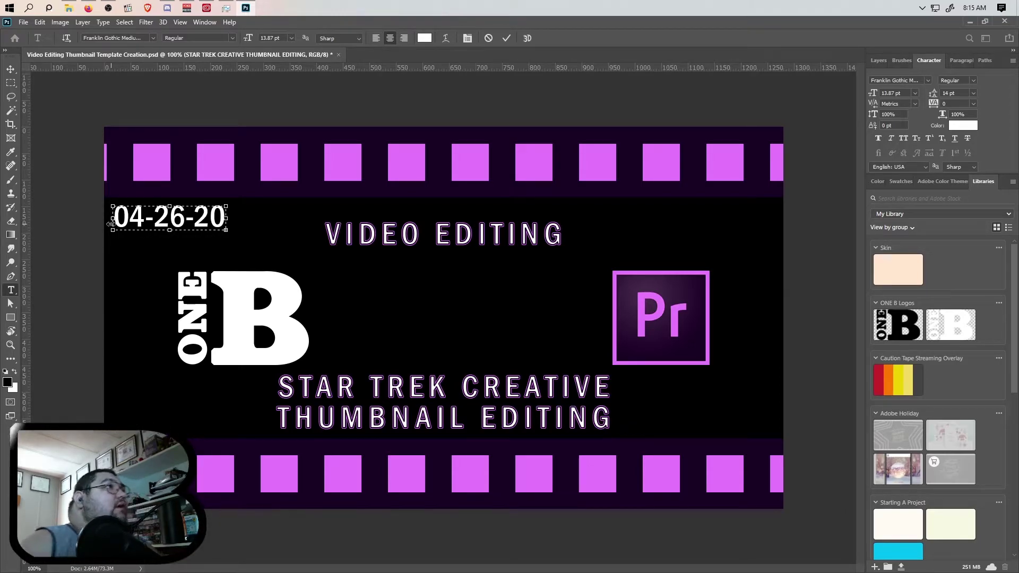
text(20)
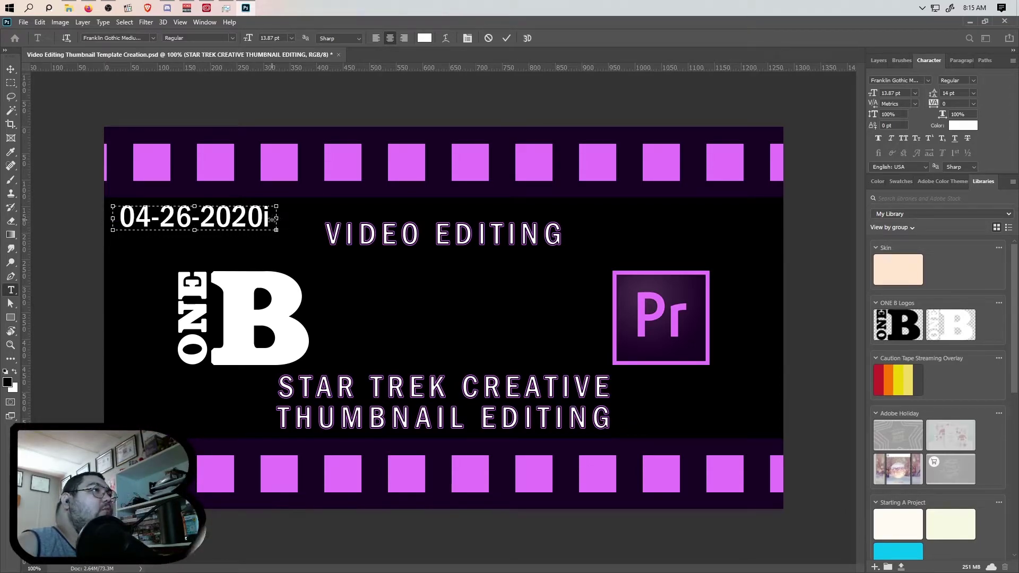
key(ctrl+a)
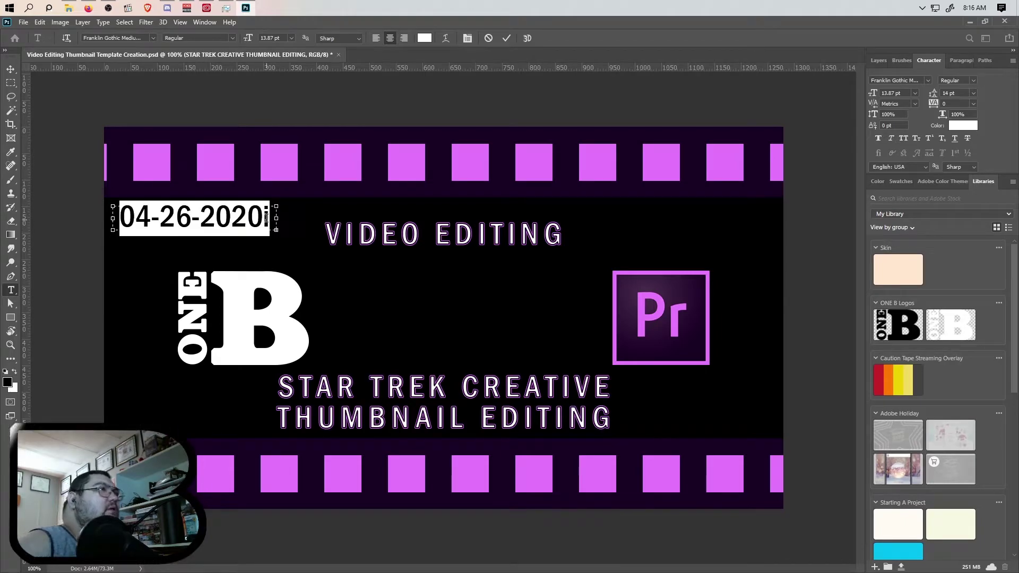
click(266, 218)
key(BackSpace)
key(BackSpace)
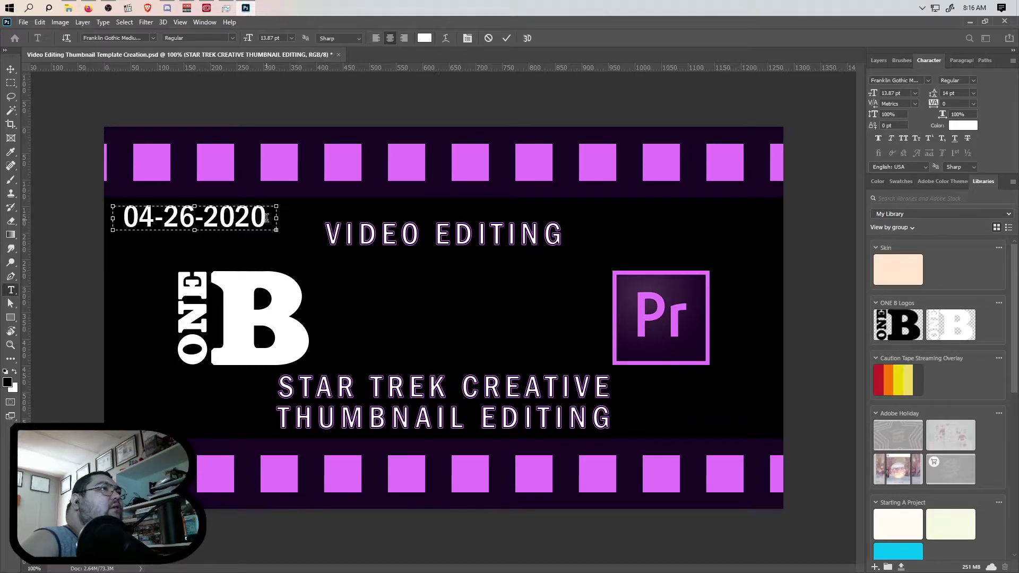
click(7, 76)
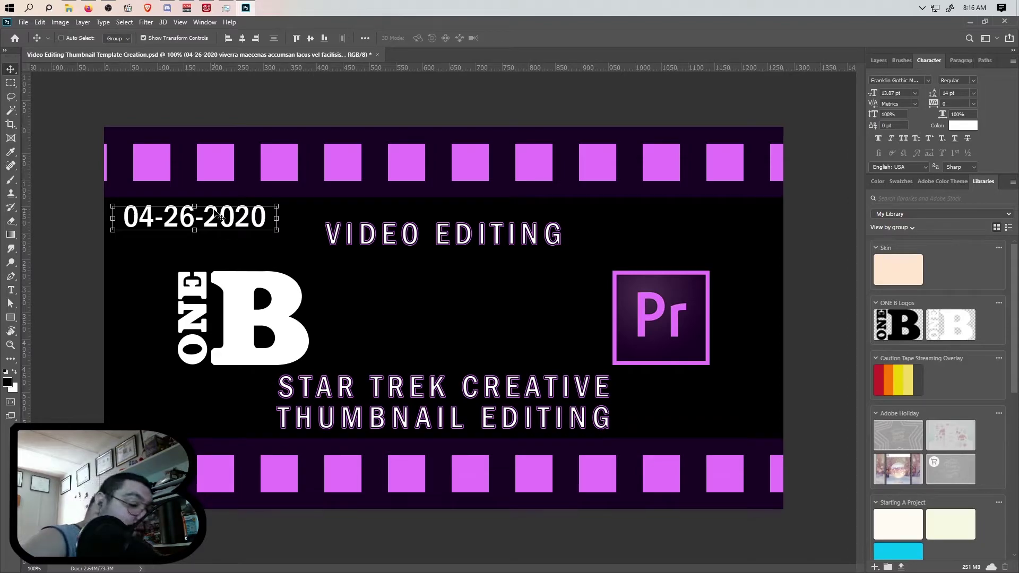
Delete the date text and add a new text box in the canvas's upper-left area, just below the film strip, reading 04-26-2020
key(Delete)
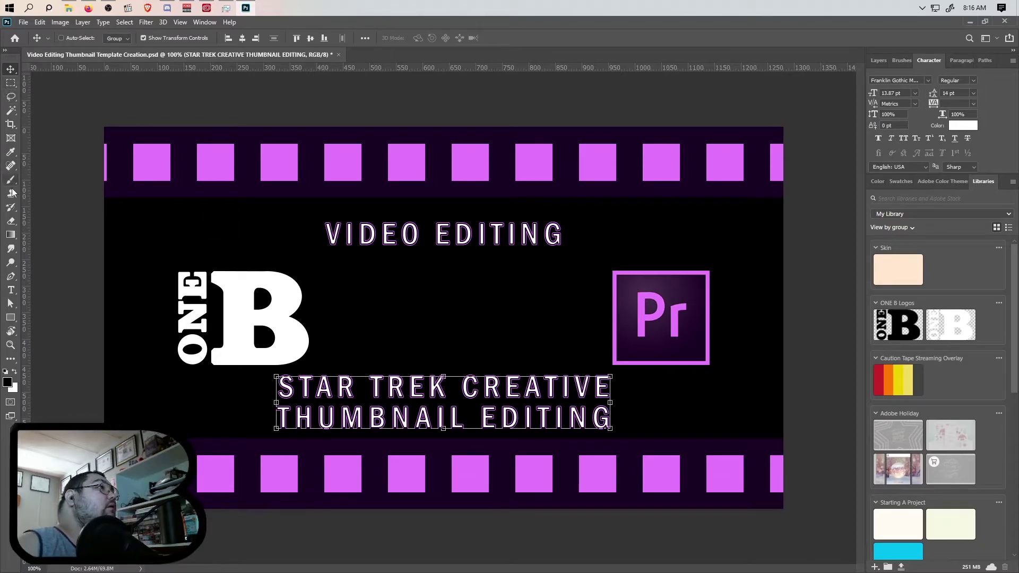
click(12, 290)
drag(119, 200, 259, 238)
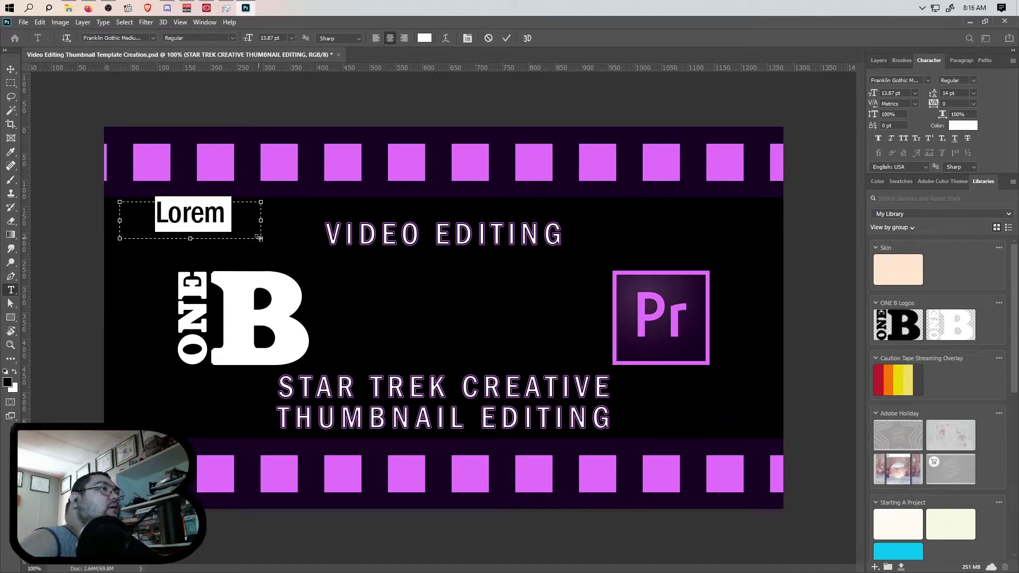
key(BackSpace)
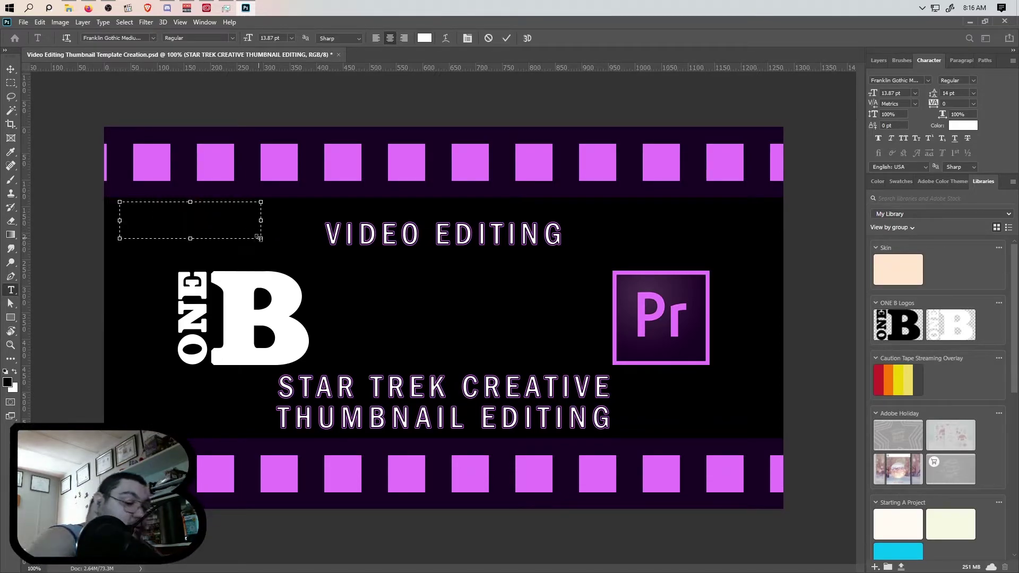
text(04-)
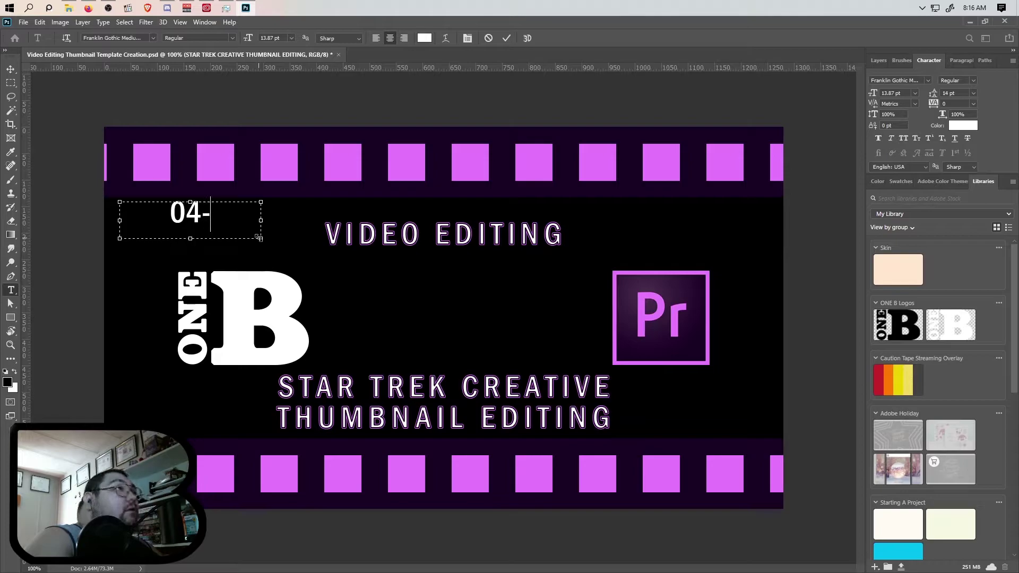
text(26-202)
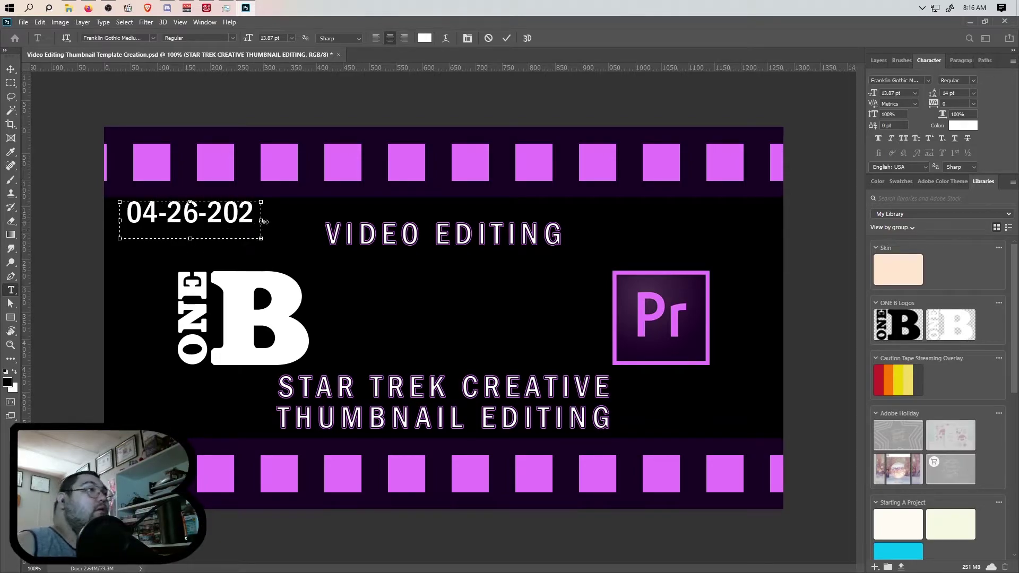
Set the font size of the whole 04-26-2020 text to 10 pt
drag(264, 220, 127, 213)
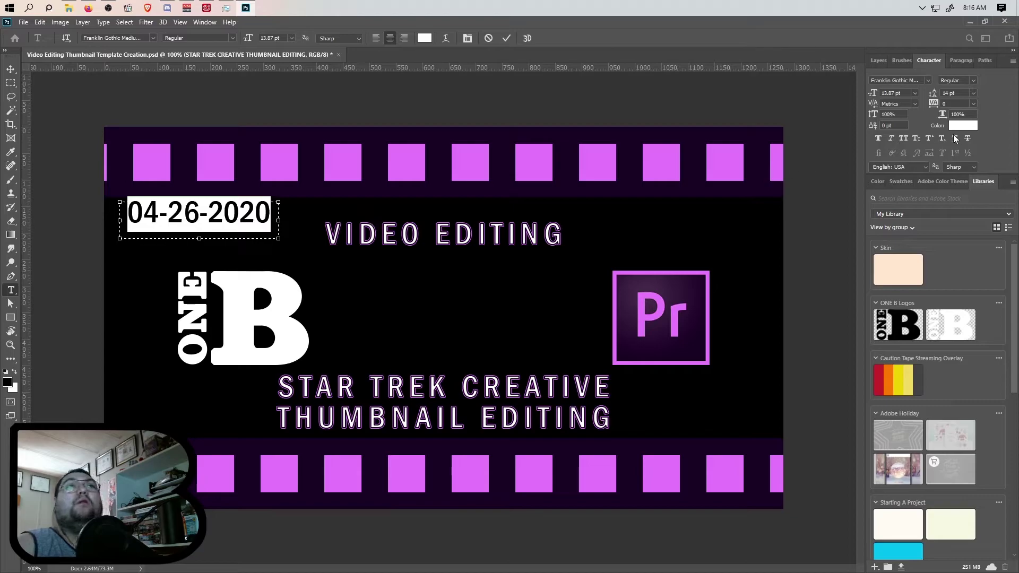
click(915, 93)
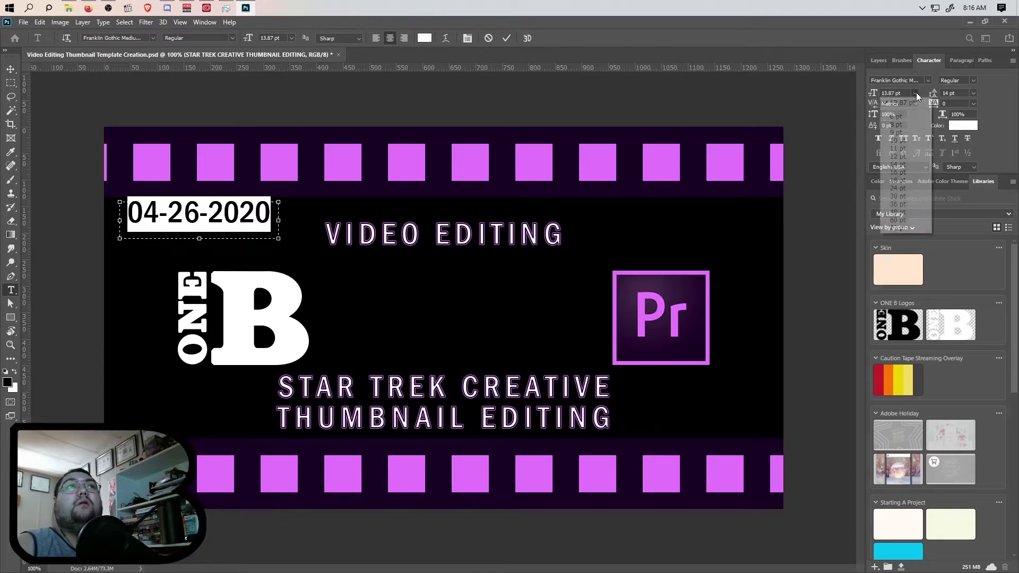
click(902, 130)
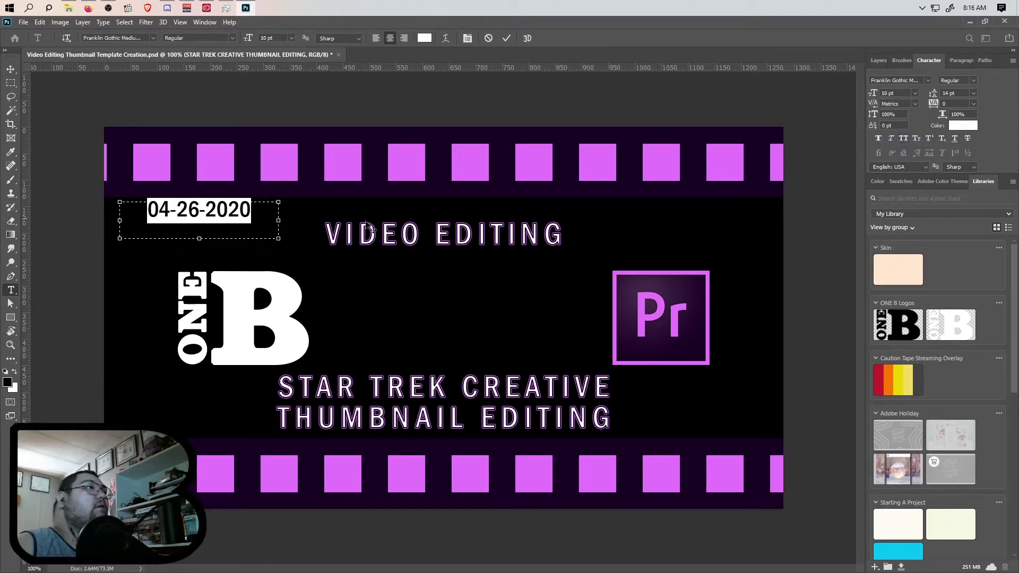
click(252, 208)
Shrink the date's text box closer around the text, shift it toward the canvas's left edge and commit the text
drag(197, 238, 200, 219)
drag(127, 210, 147, 211)
drag(268, 211, 192, 212)
click(10, 69)
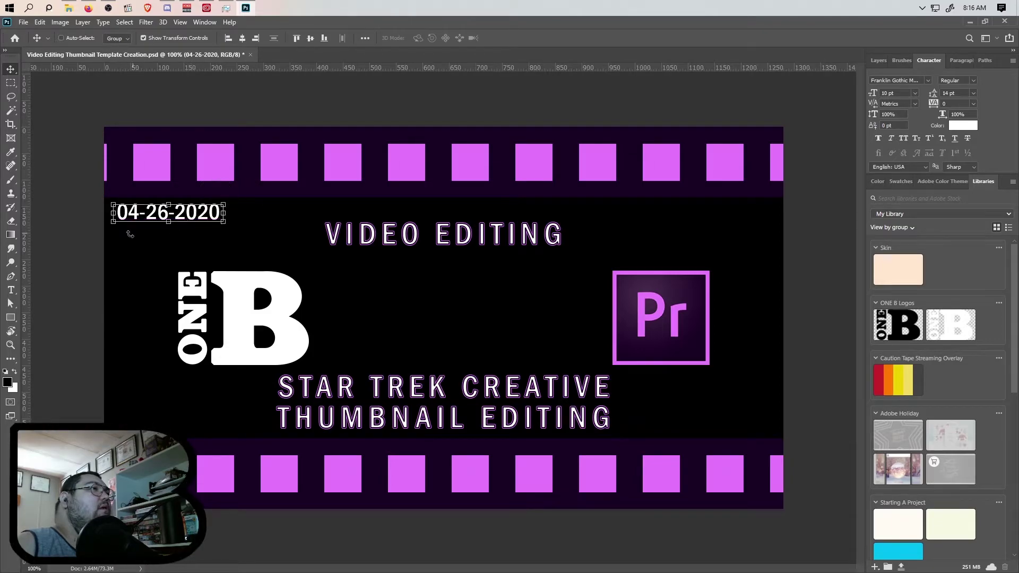
Add a text box reading TIPS in the canvas's upper-right area, level with the date, shrink it to fit the word and commit it
click(11, 289)
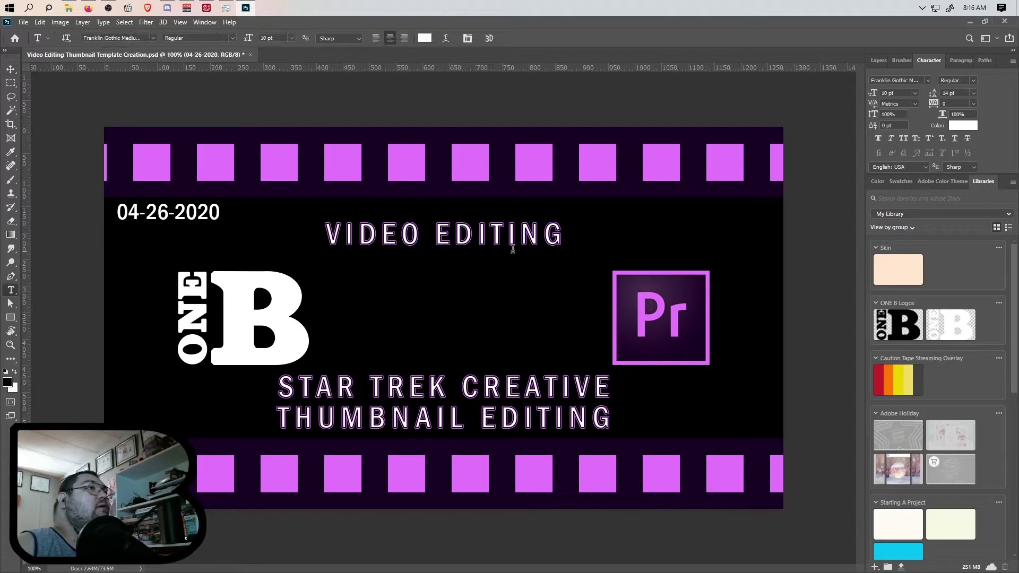
drag(672, 202, 756, 224)
text(TIPS)
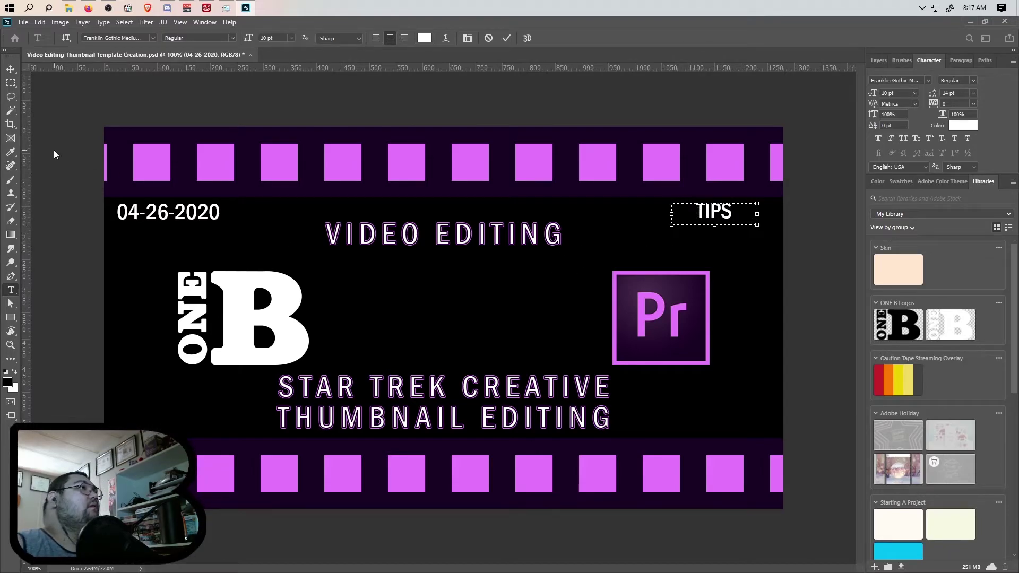
drag(759, 214, 691, 218)
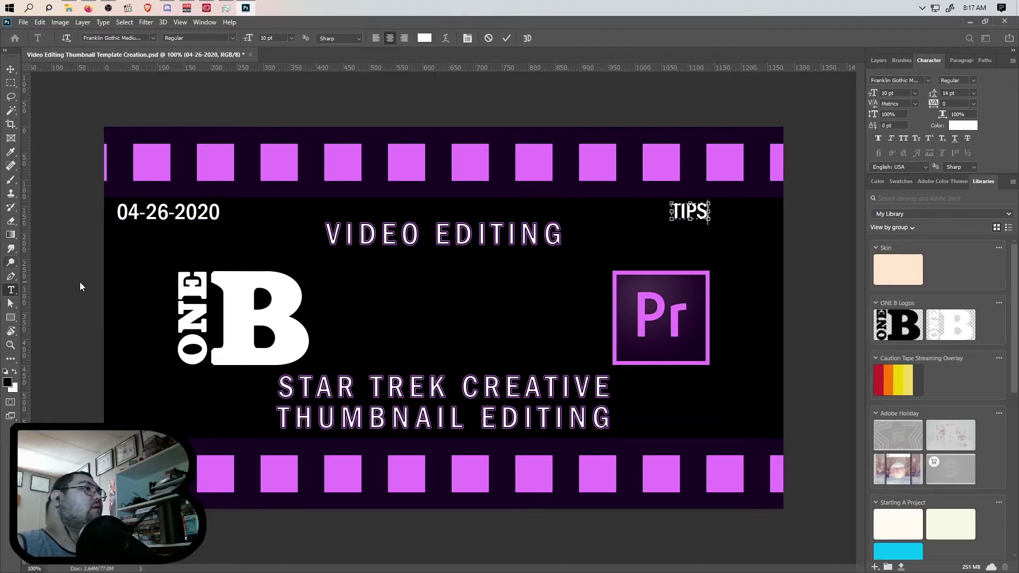
click(878, 60)
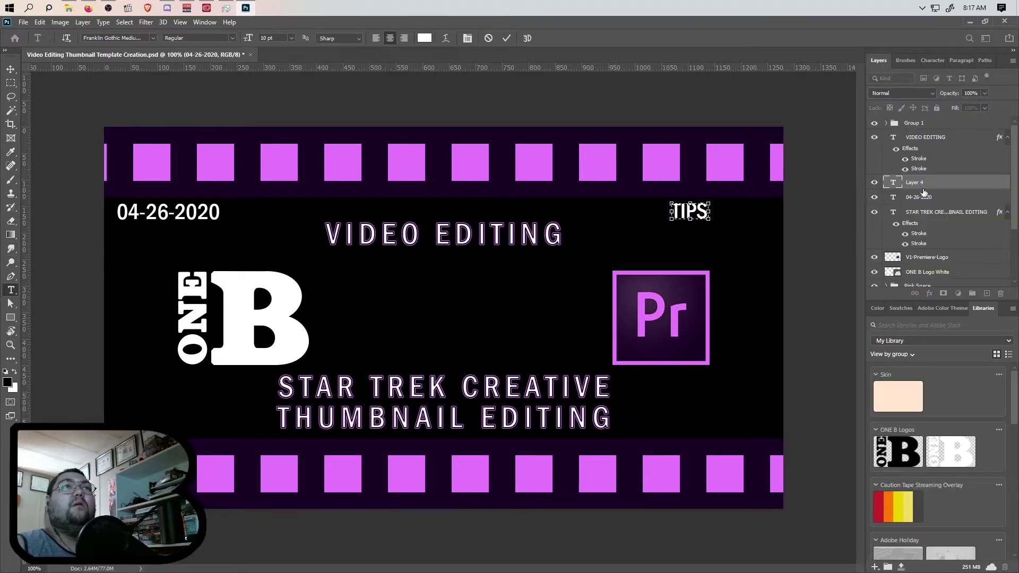
click(683, 228)
Reduce the height of the date's text box slightly so it fits closely around the text, and commit it
click(190, 212)
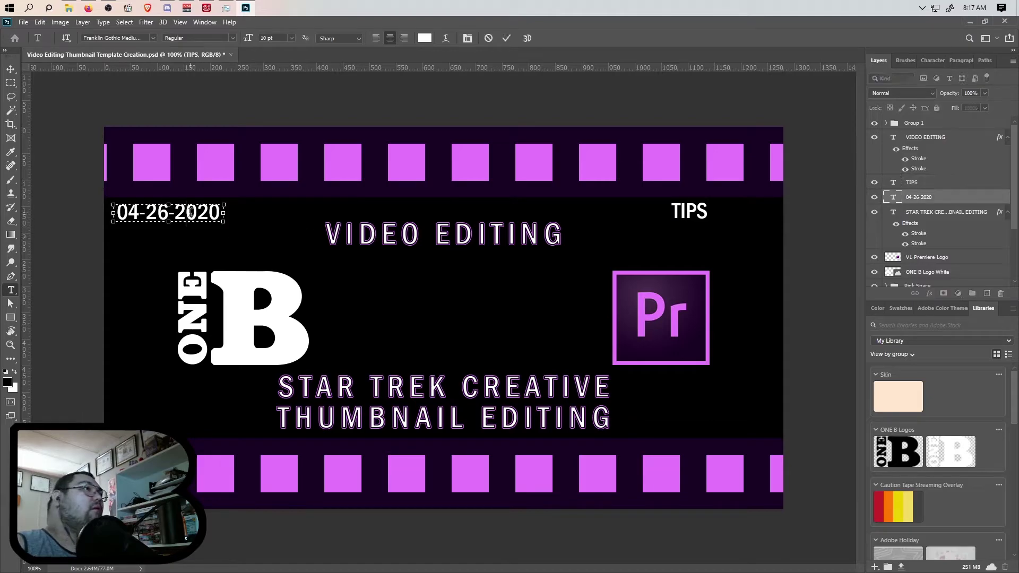
click(168, 221)
drag(169, 220, 168, 219)
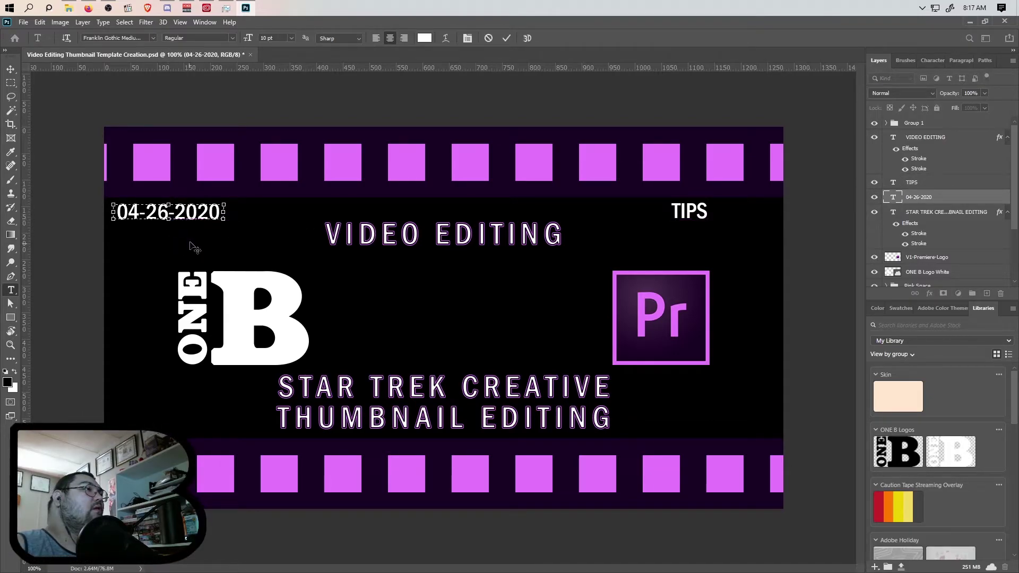
click(11, 69)
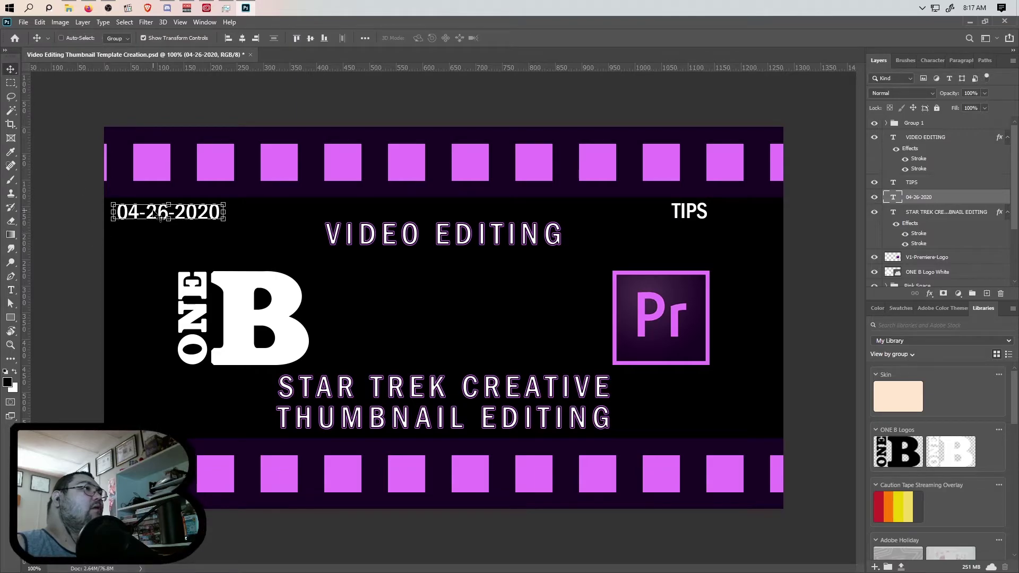
Narrow the date's text box to the exact width of the text and nudge it slightly to the right
scroll(93, 236, up, 3)
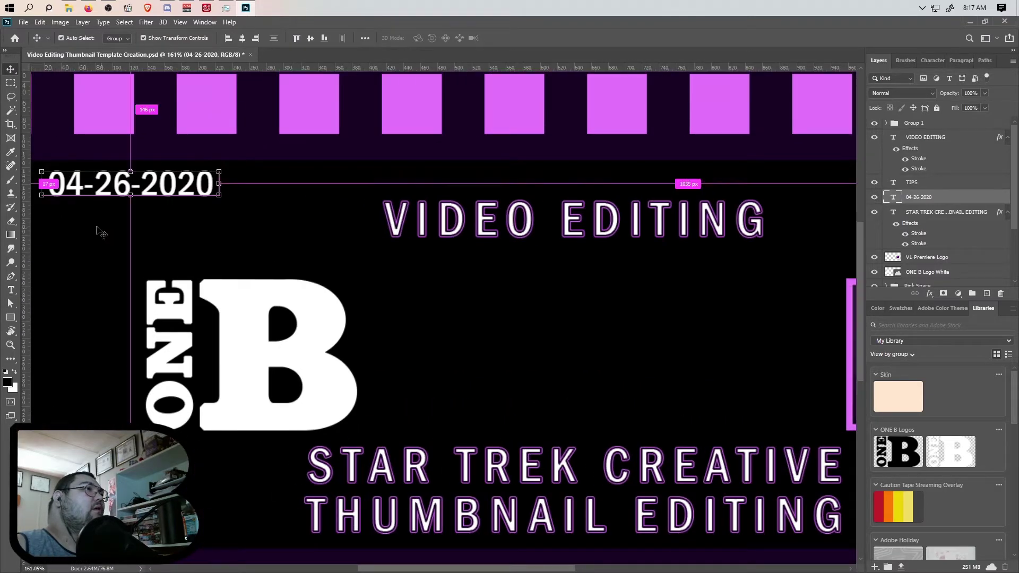
scroll(96, 226, left, 3)
scroll(123, 191, right, 2)
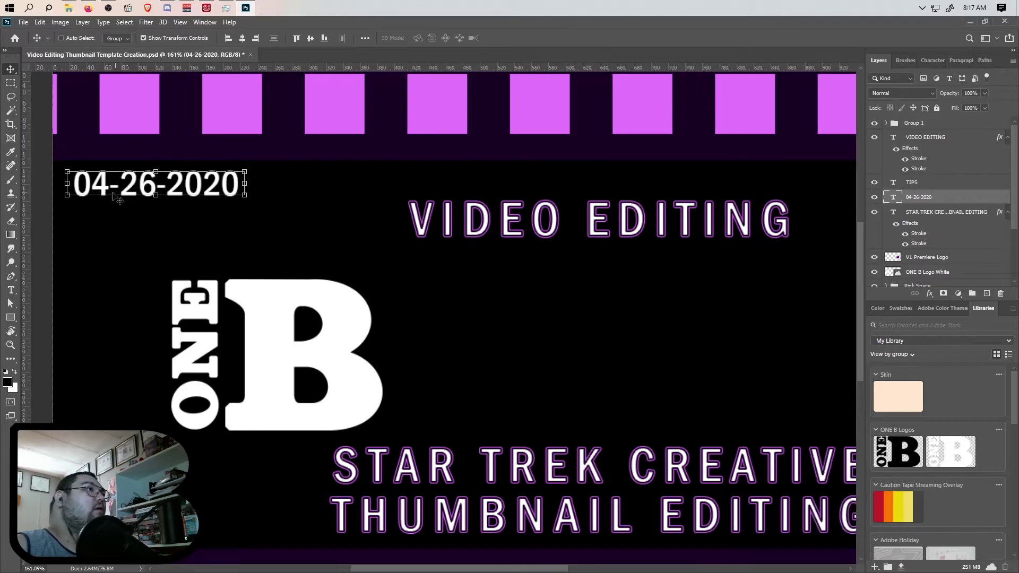
double_click(123, 194)
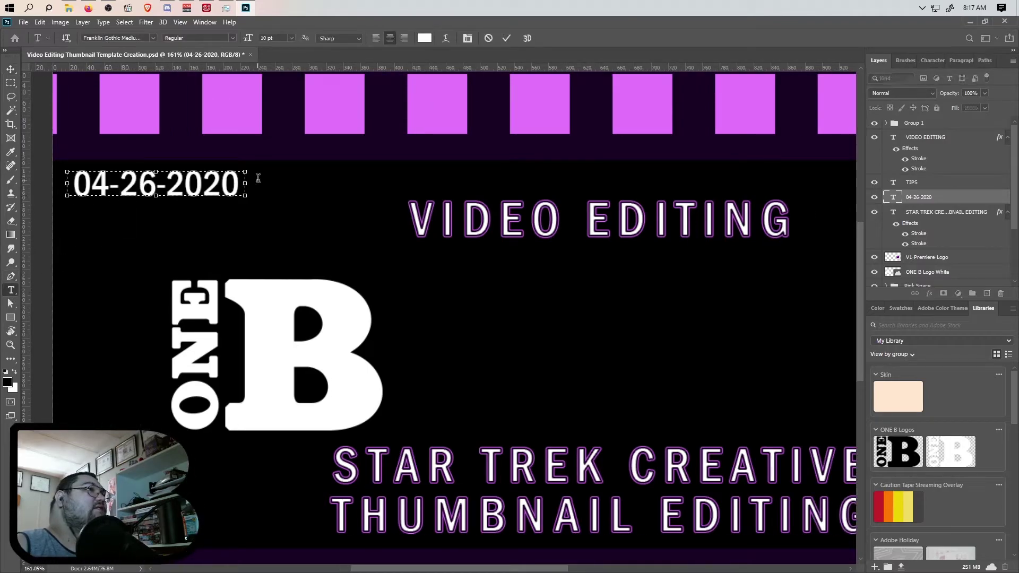
drag(244, 184, 235, 184)
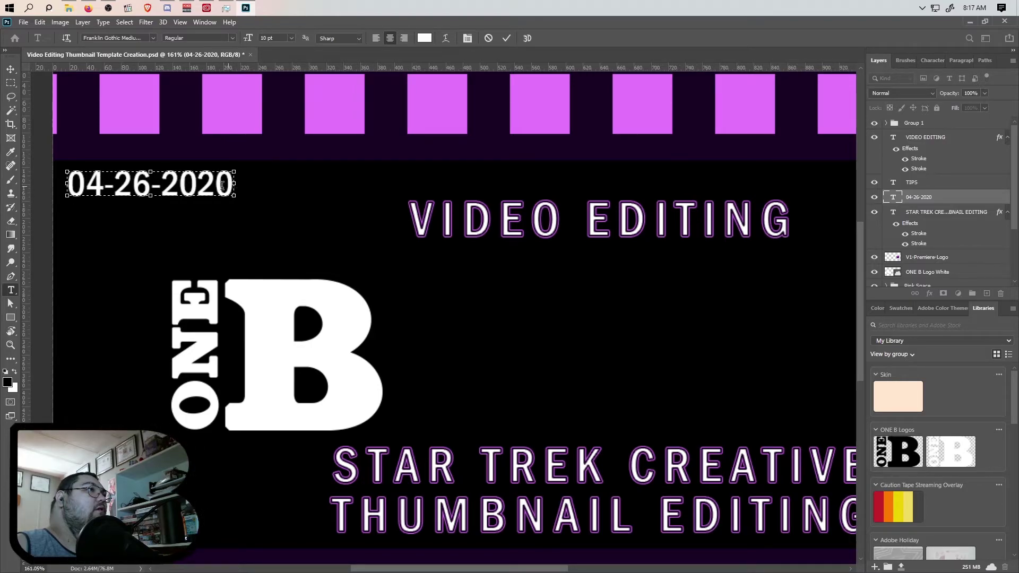
click(9, 68)
mouse_move(161, 183)
mouse_down()
mouse_move(146, 182)
mouse_move(171, 185)
mouse_up()
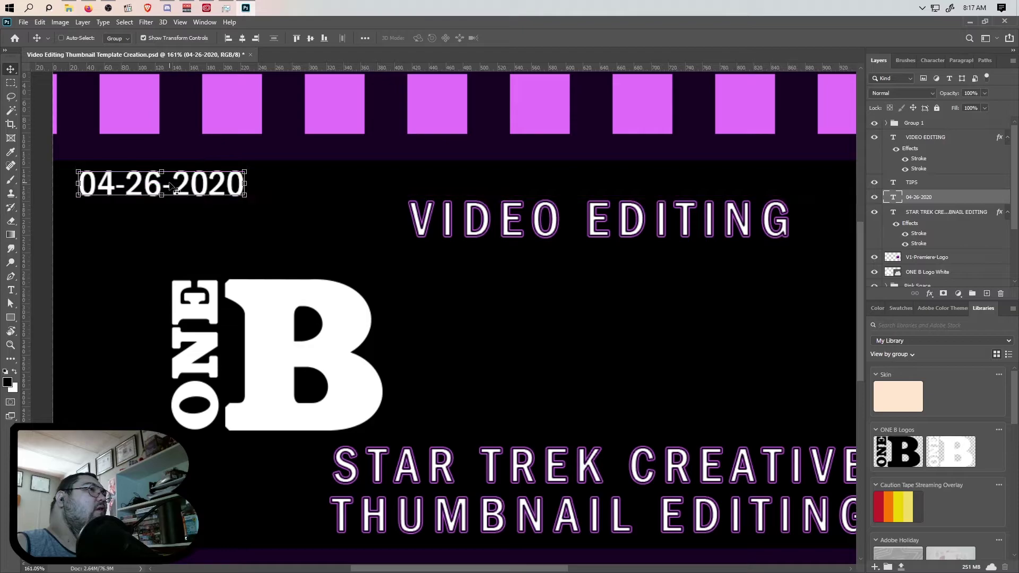
key(ctrl+1)
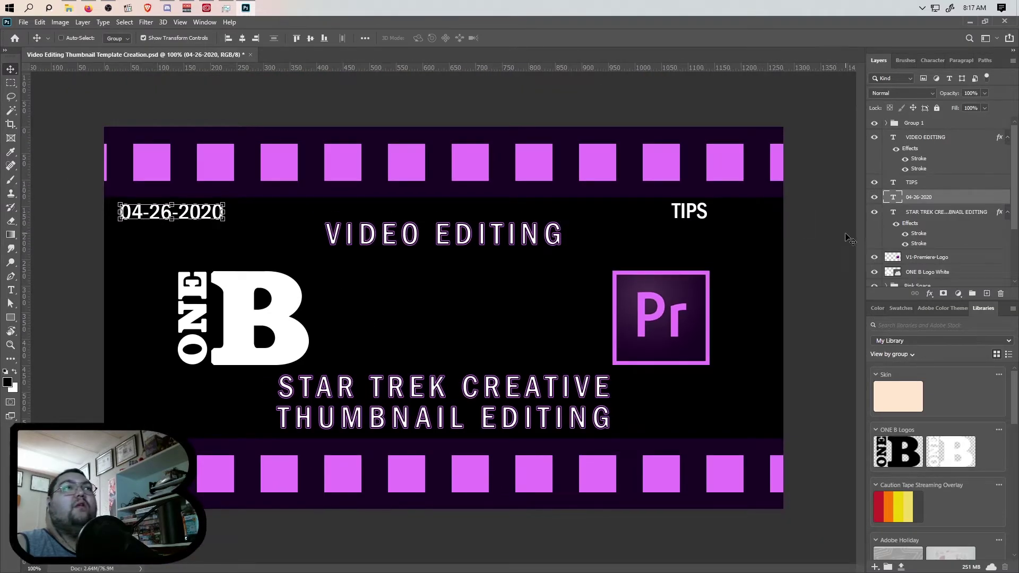
Move the TIPS text horizontally close to the canvas's right edge, select the V1-Premiere-Logo layer and save the document
drag(693, 212, 754, 212)
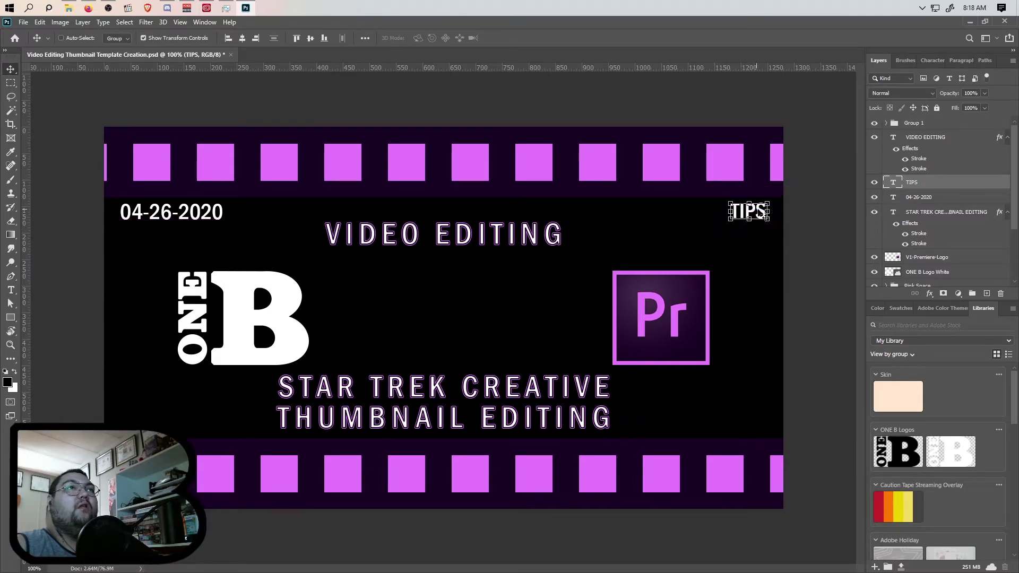
click(935, 260)
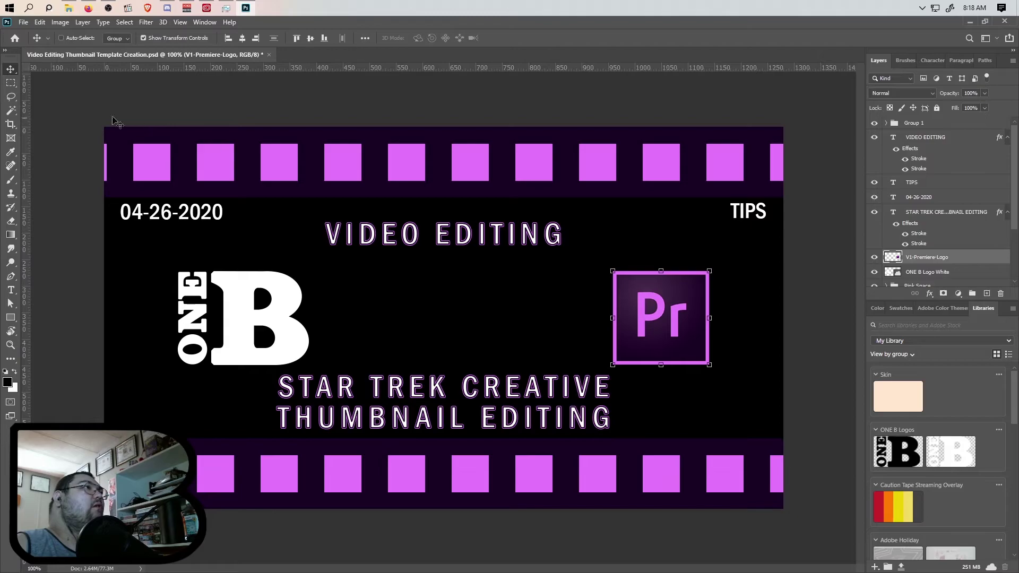
click(22, 23)
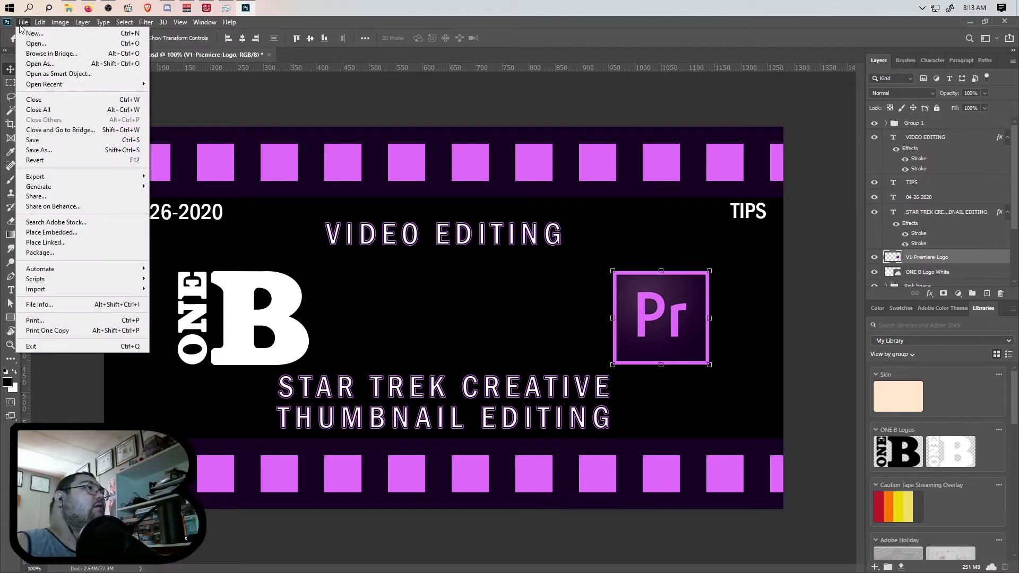
click(68, 140)
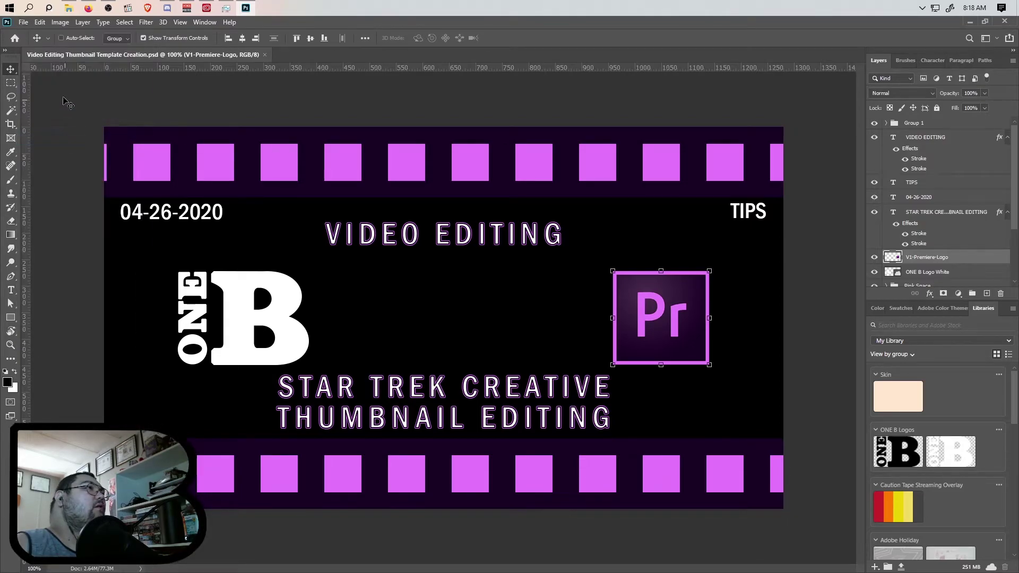
Quick-export the thumbnail as Video Editing Thumbnail Template Creation.png in the Video Editing Thumbnail Template folder
click(24, 24)
mouse_move(84, 175)
click(176, 174)
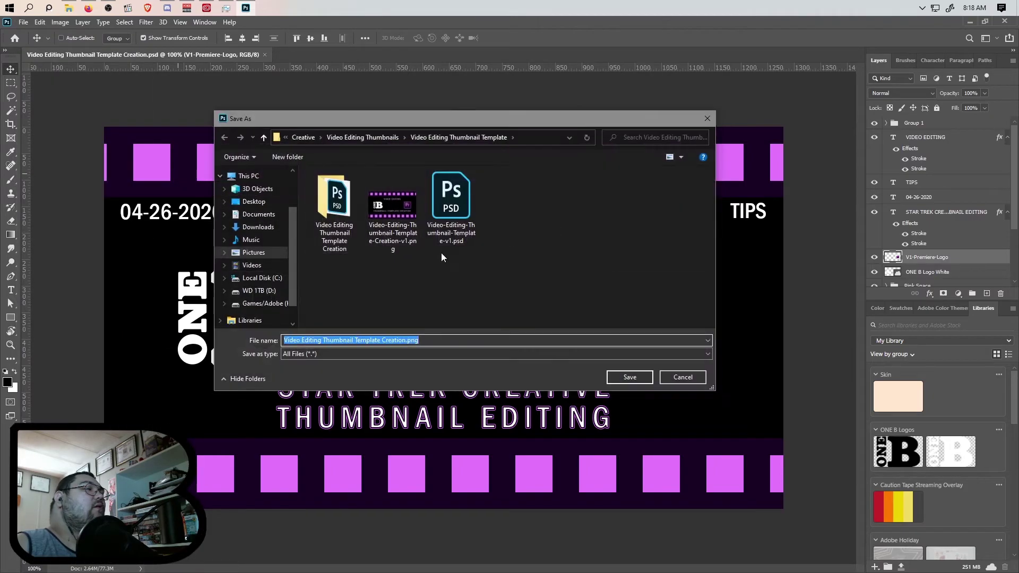
key(Return)
Start a Save As of the document on the computer and choose the Video Editing Thumbnails folder as its location
click(23, 22)
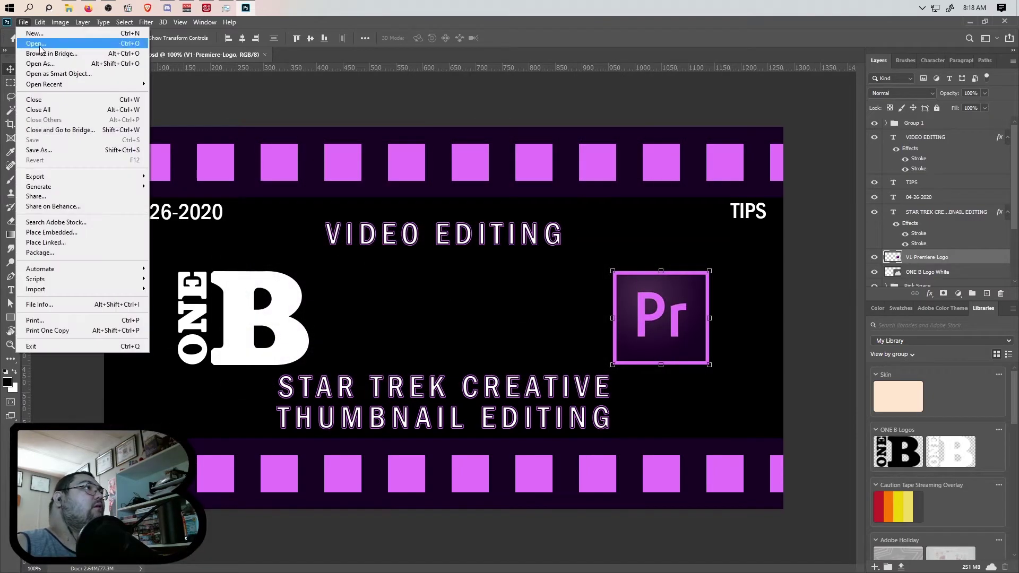
click(68, 151)
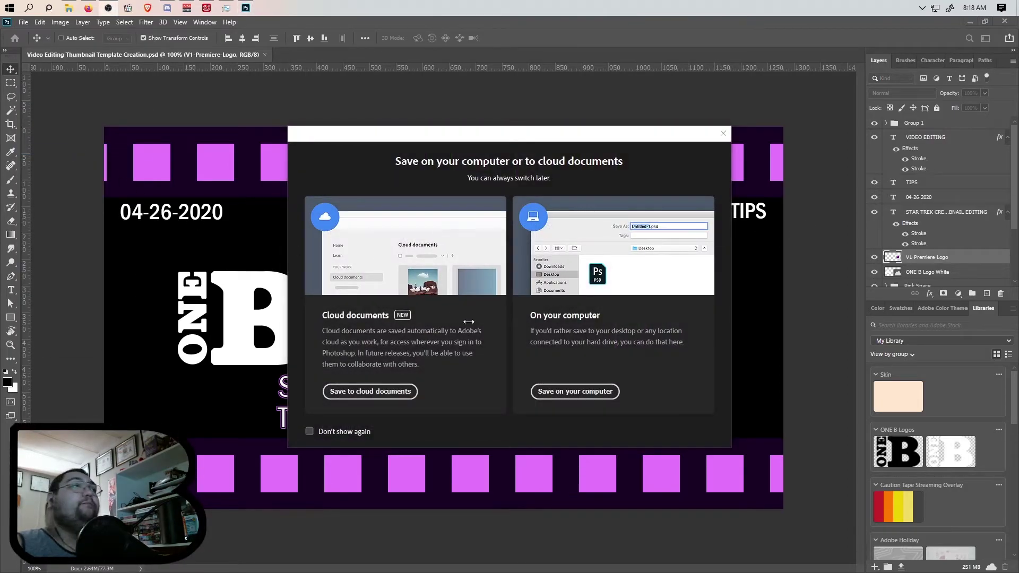
click(581, 390)
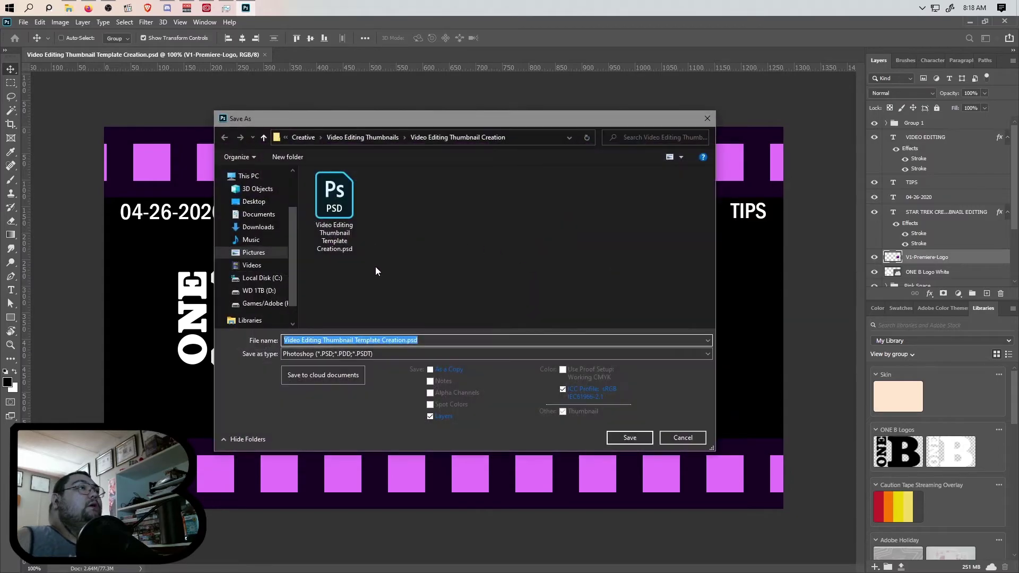
click(367, 136)
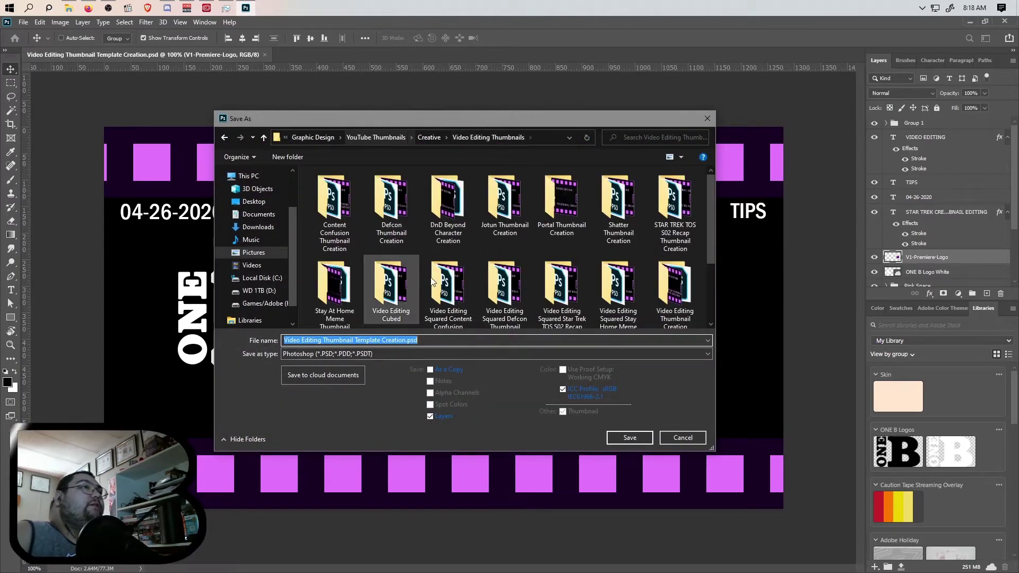
Name the file Video Editing Star Trek Creative Thumbnail Creation.psd and save it in Photoshop format with Maximize Compatibility enabled
click(371, 340)
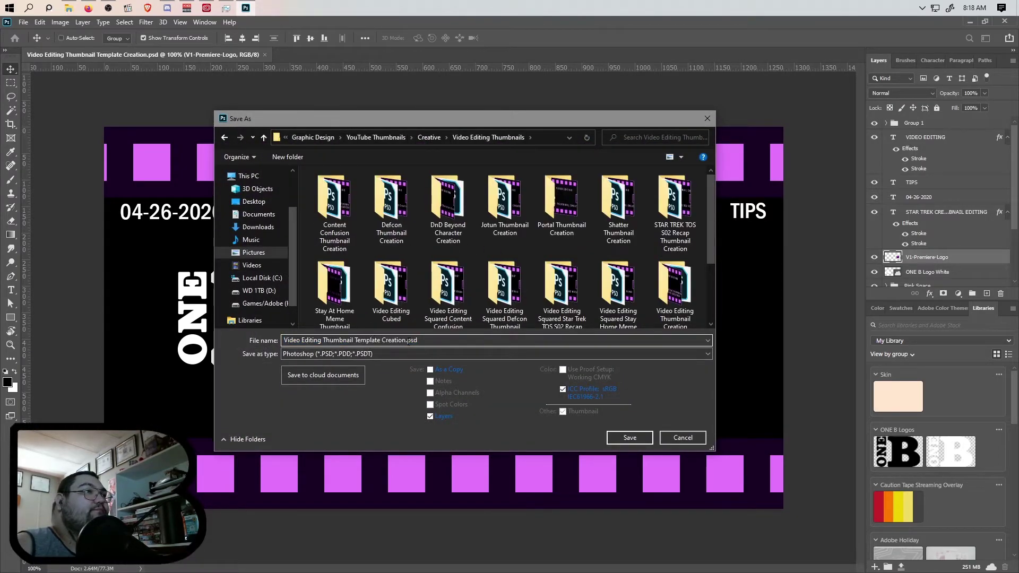
drag(406, 340, 338, 345)
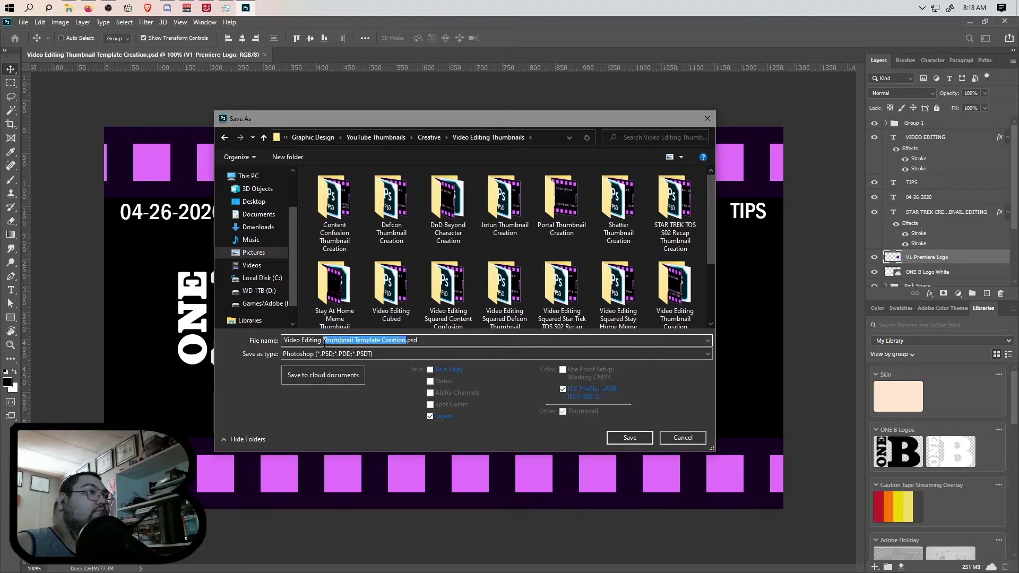
text(Star Trek )
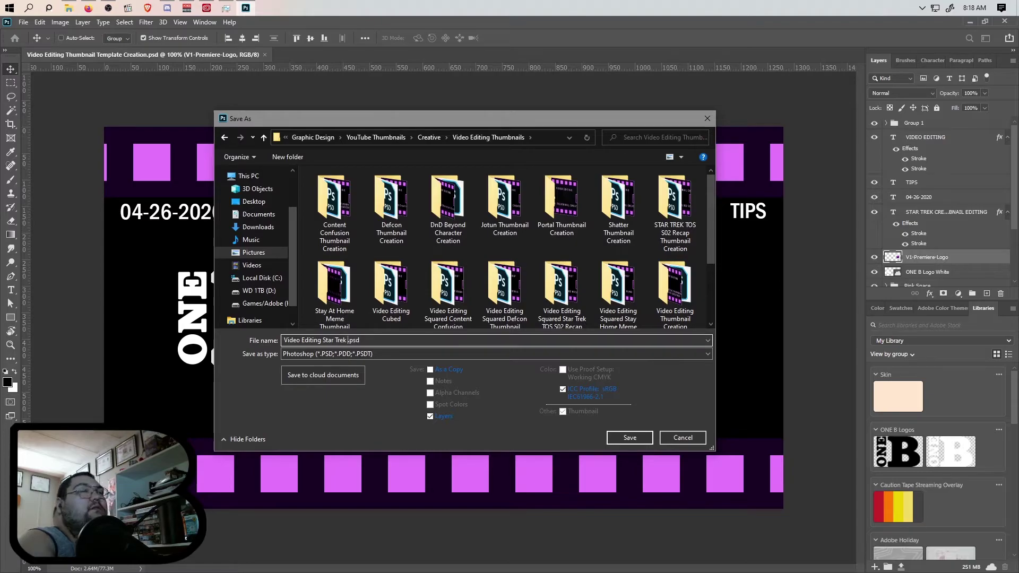
text(Th)
text(eative Thum)
text(bnail Creation)
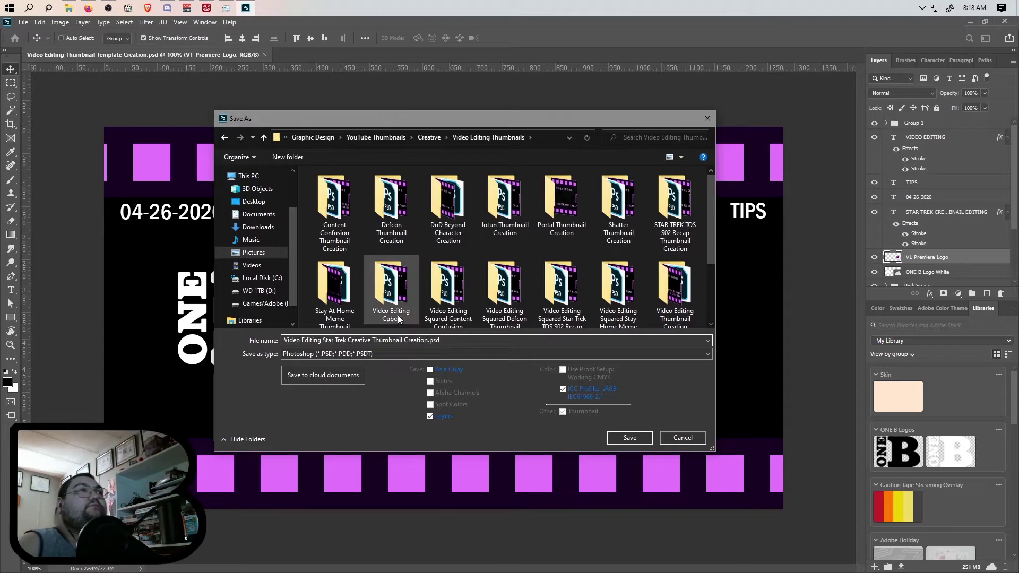
click(629, 437)
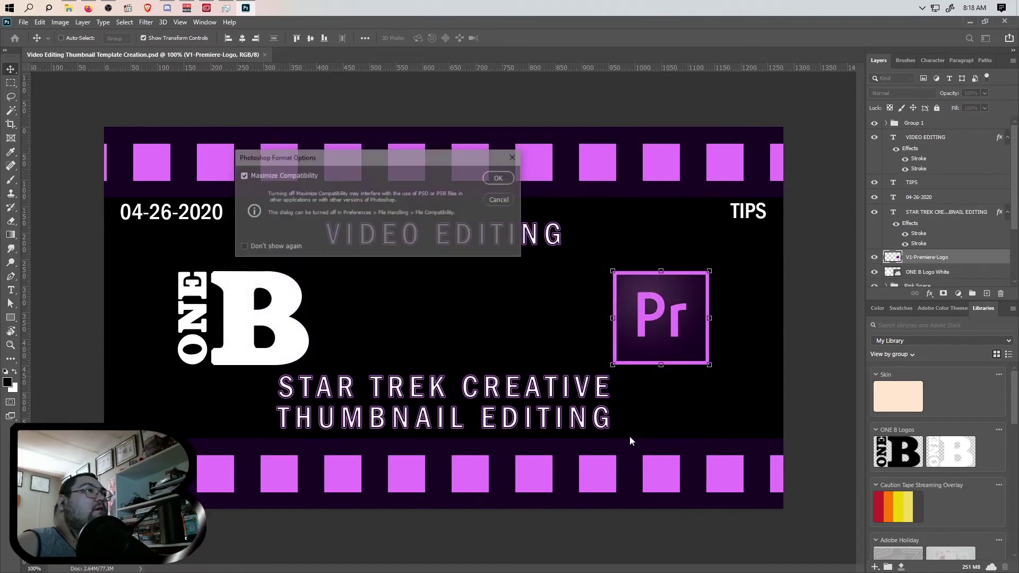
click(499, 177)
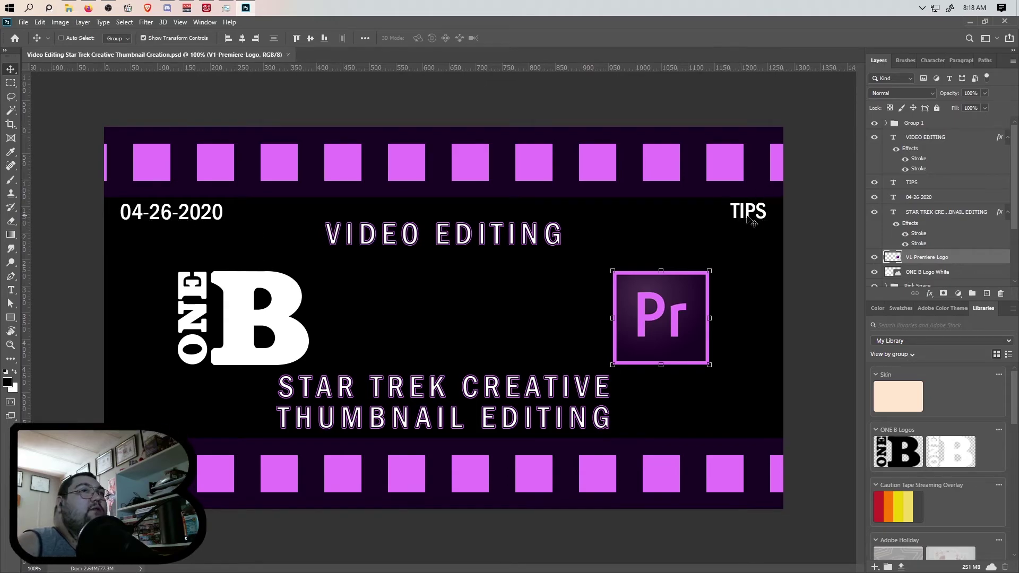